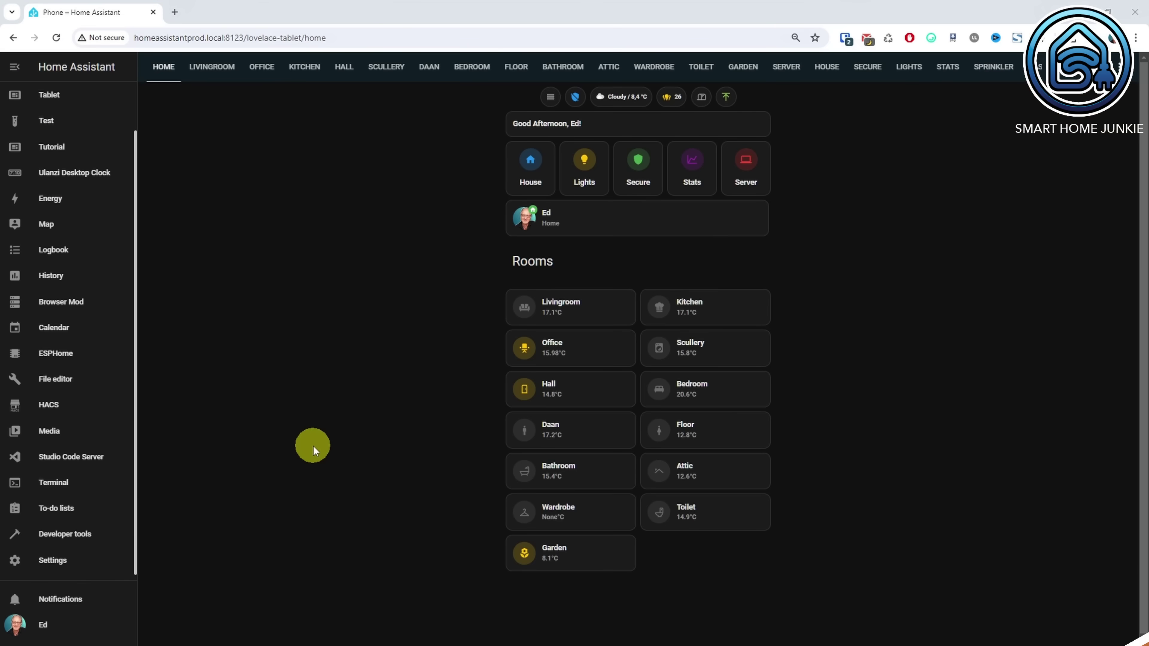
# Step: Search the add-on store for 'ESPH' and open the ESPHome add-on's details page
pyautogui.click(68, 562)
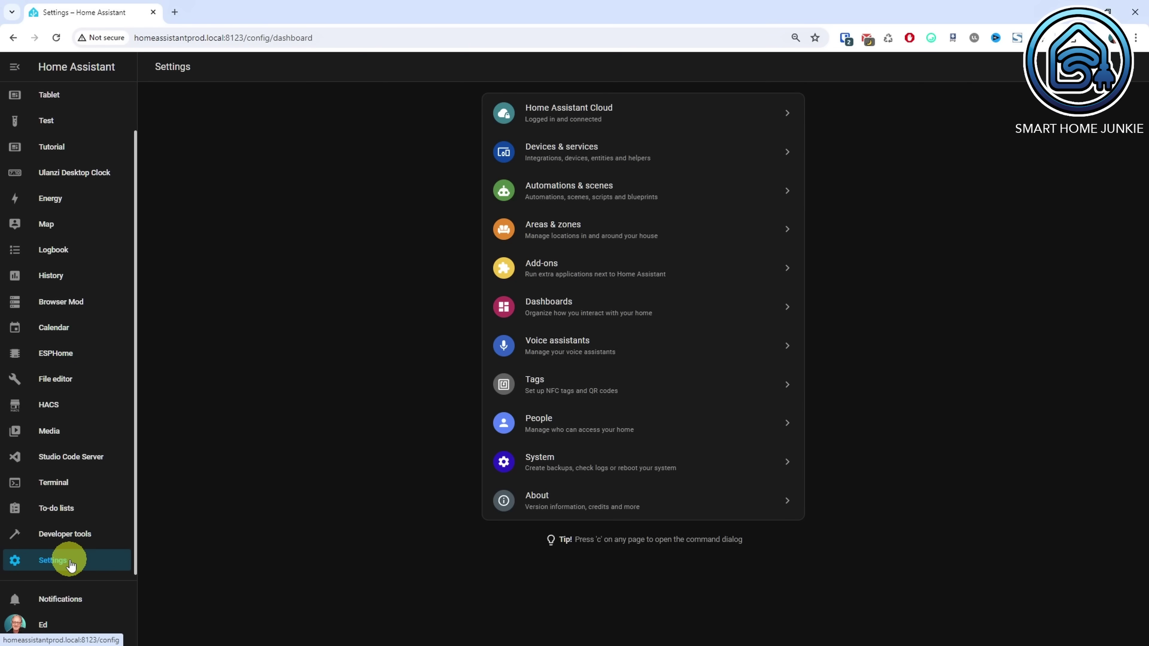
pyautogui.click(532, 267)
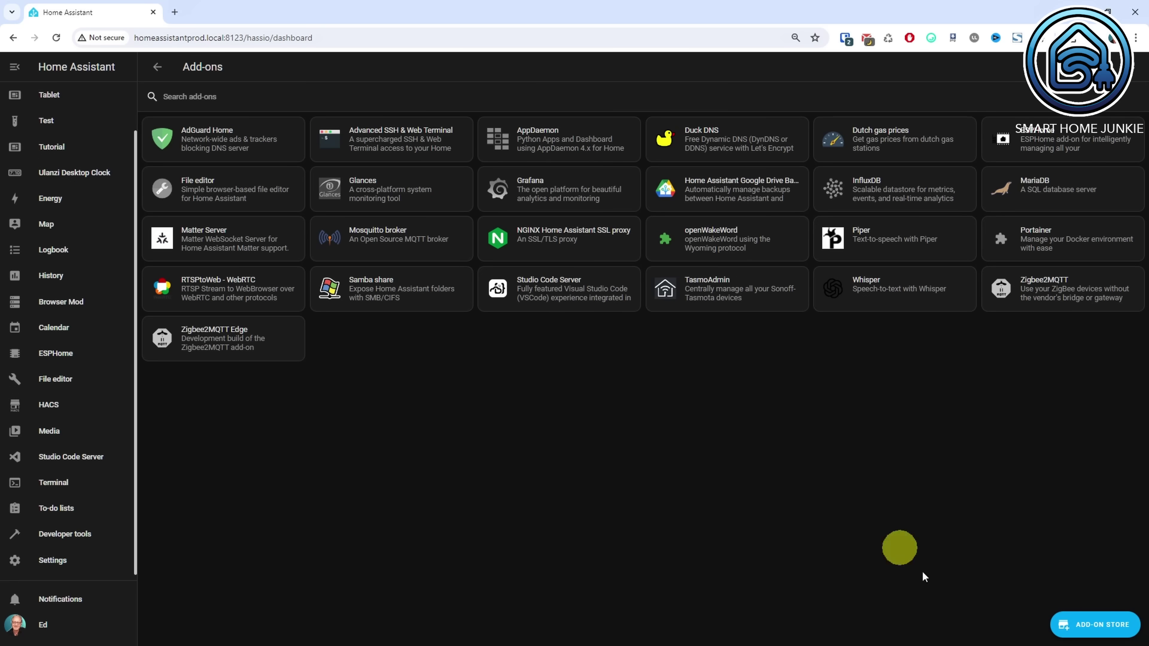
pyautogui.click(1097, 625)
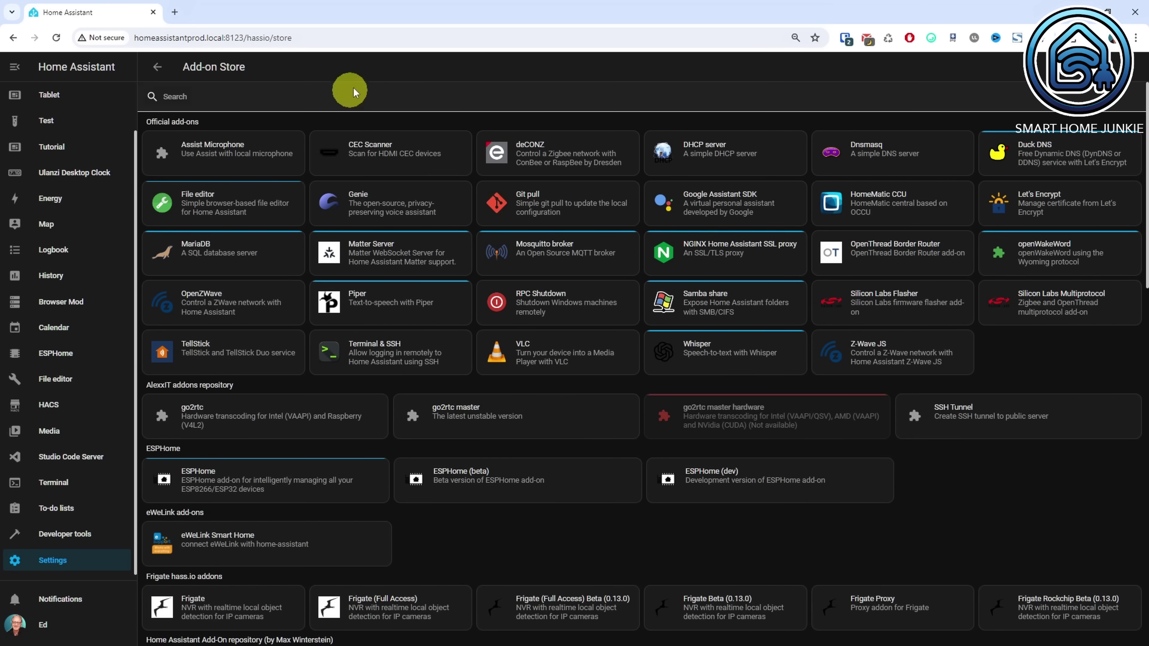
pyautogui.click(364, 96)
pyautogui.write('ESP')
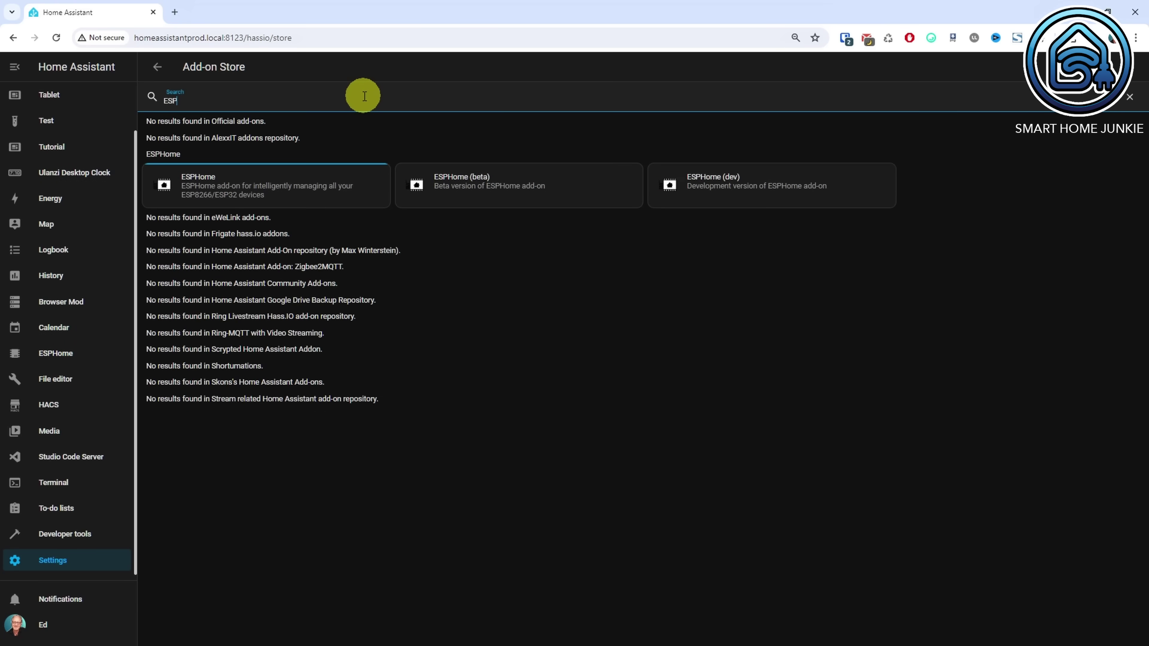
pyautogui.write('H')
pyautogui.click(277, 197)
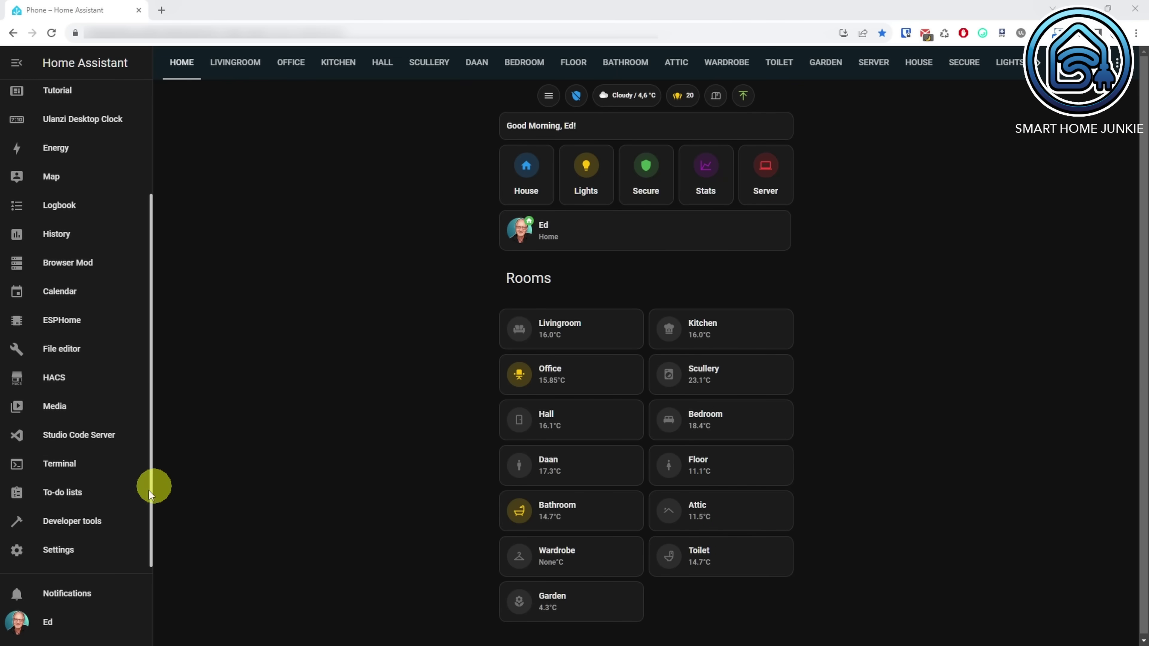
# Step: Search the add-on store for 'openw' and open the openWakeWord add-on page
pyautogui.click(66, 550)
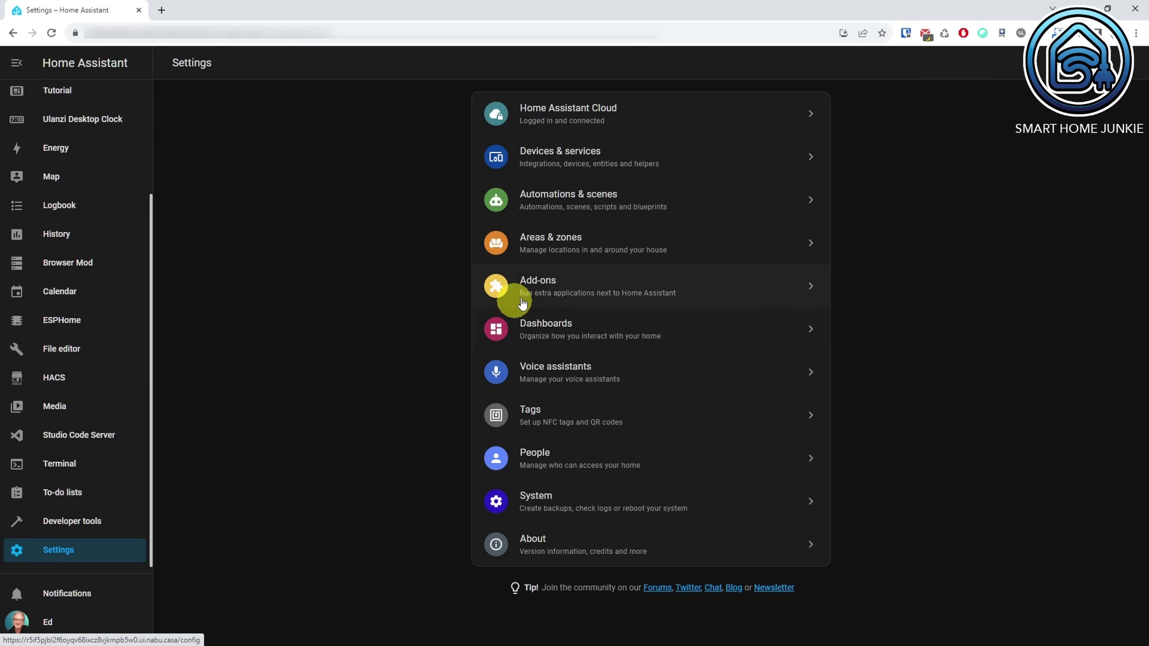
pyautogui.click(536, 292)
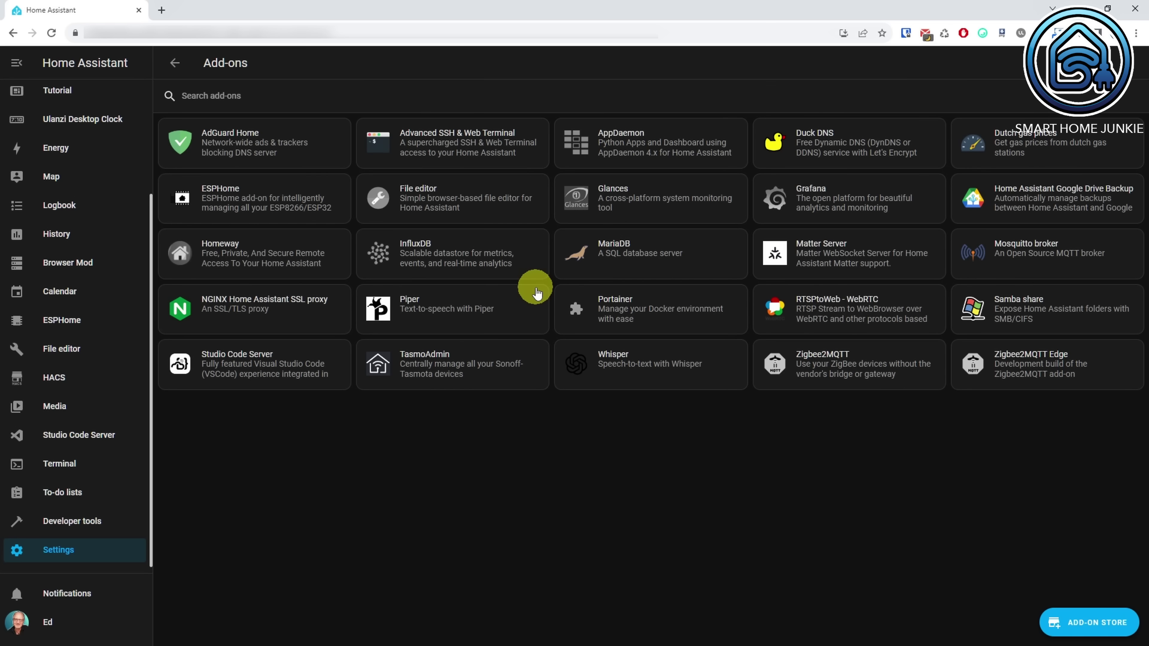
pyautogui.click(1097, 623)
pyautogui.click(516, 93)
pyautogui.click(516, 95)
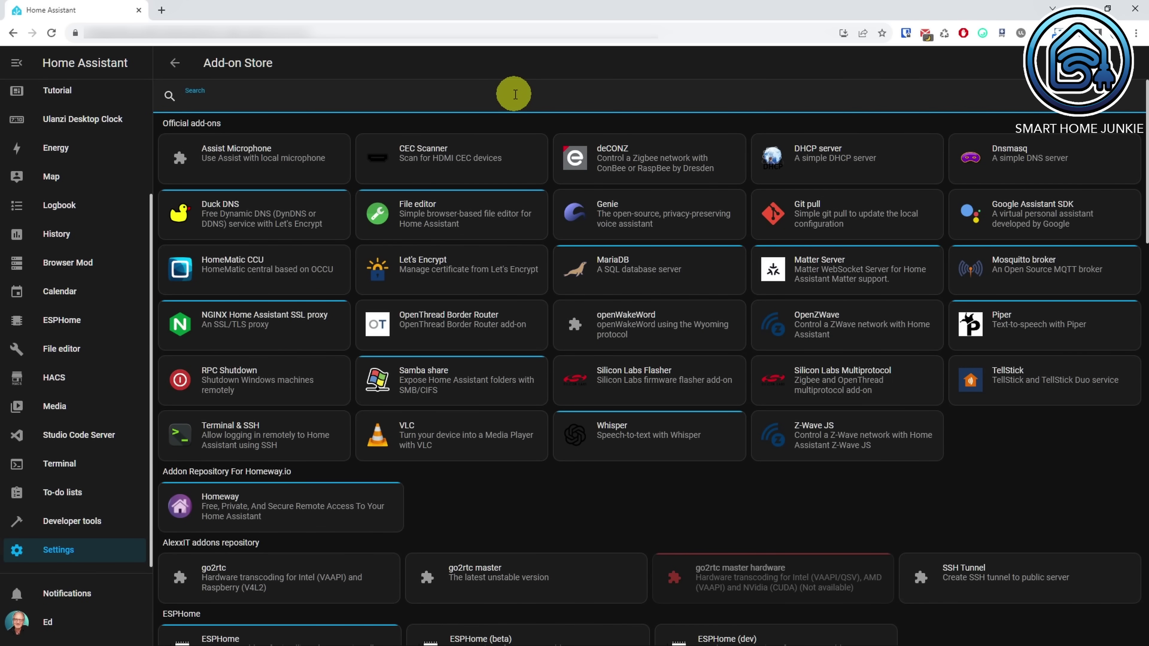
pyautogui.write('openwa')
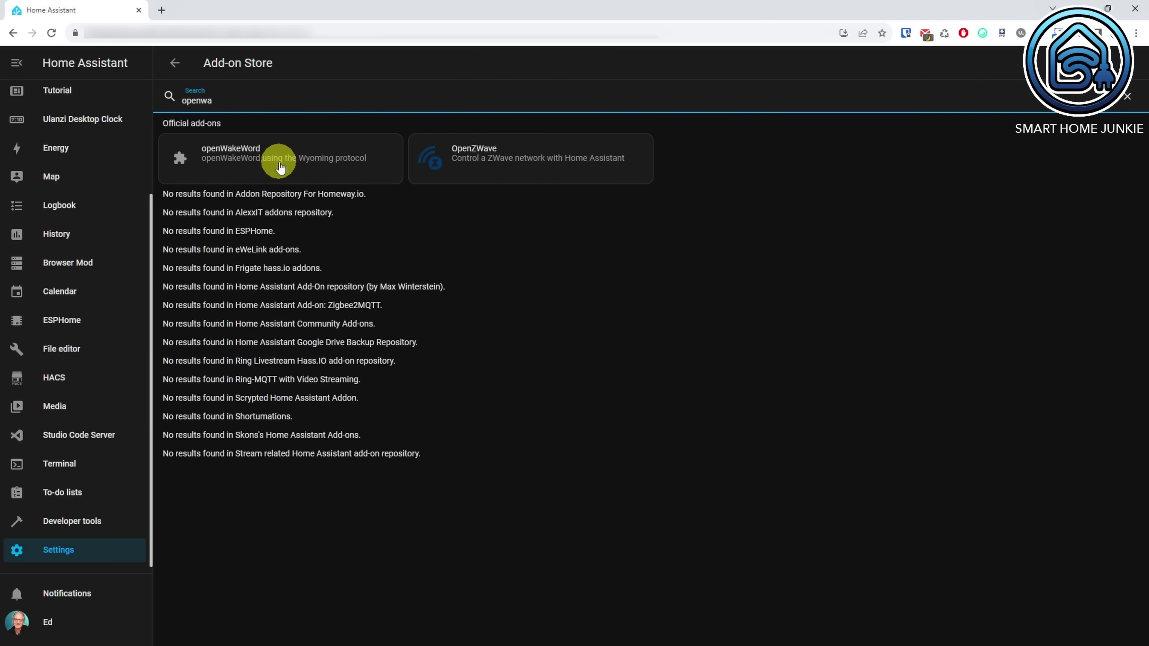
pyautogui.click(278, 162)
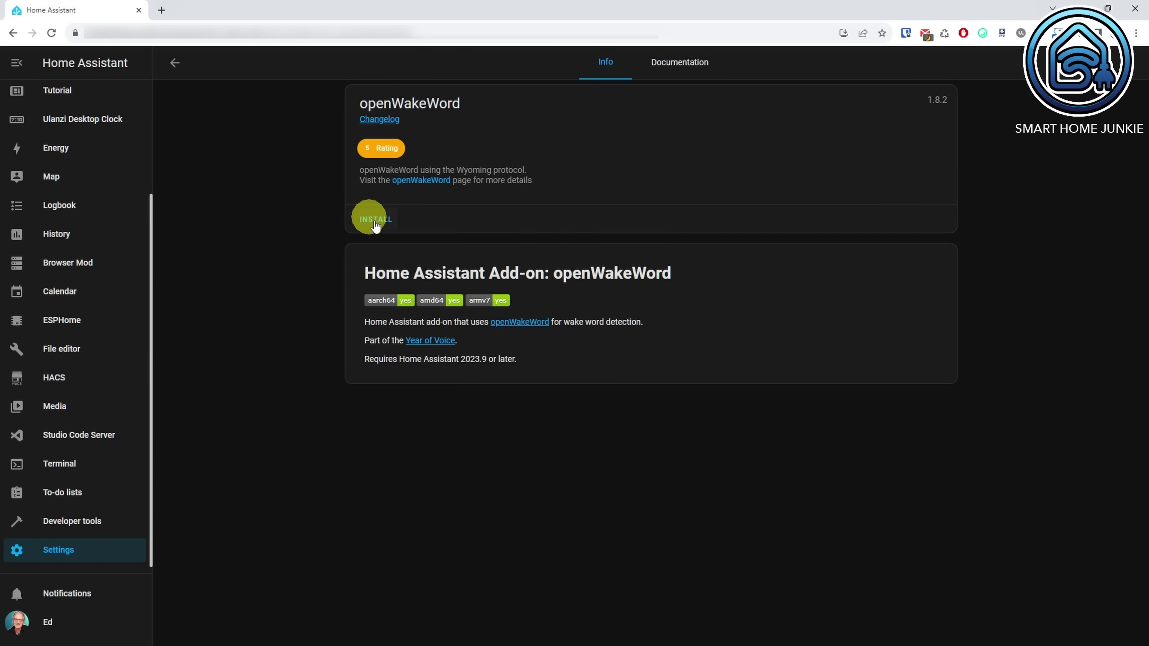
# Step: Install openWakeWord with watchdog and auto update enabled, then check Devices & services
pyautogui.click(376, 219)
pyautogui.click(534, 243)
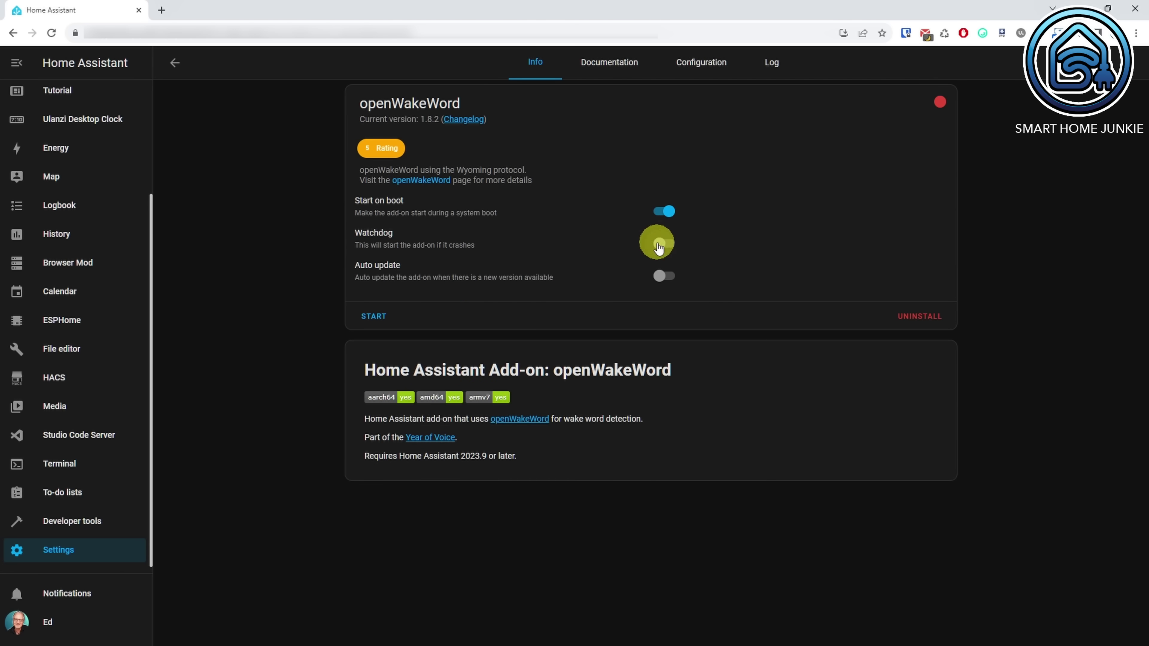
pyautogui.click(661, 278)
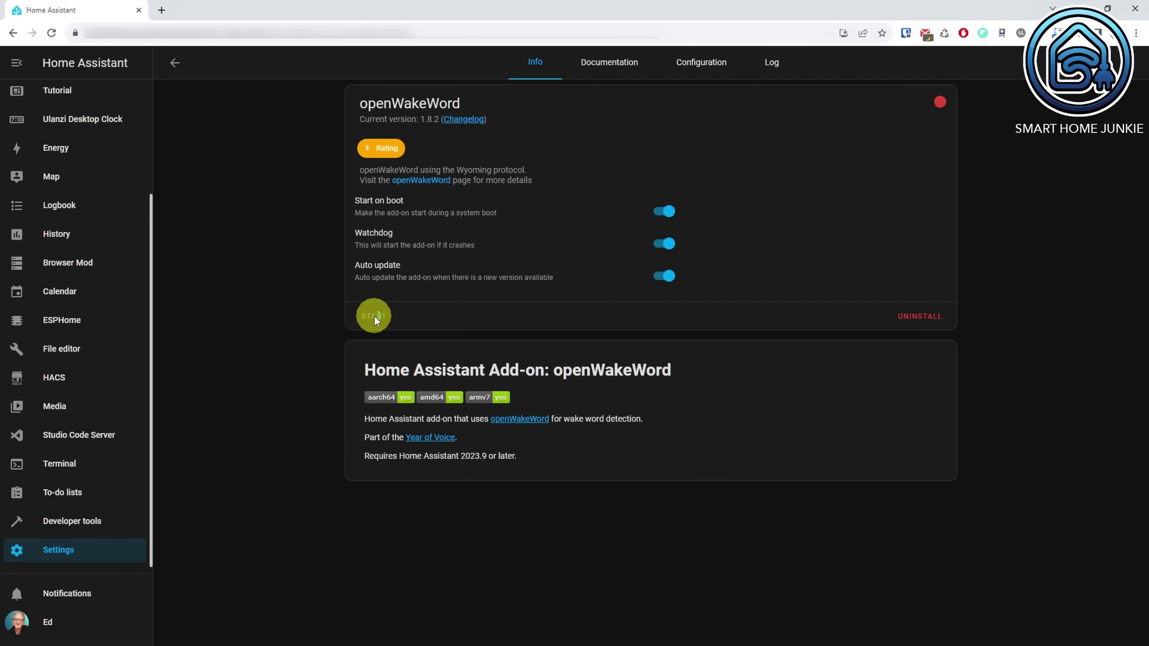
pyautogui.click(62, 560)
pyautogui.click(619, 175)
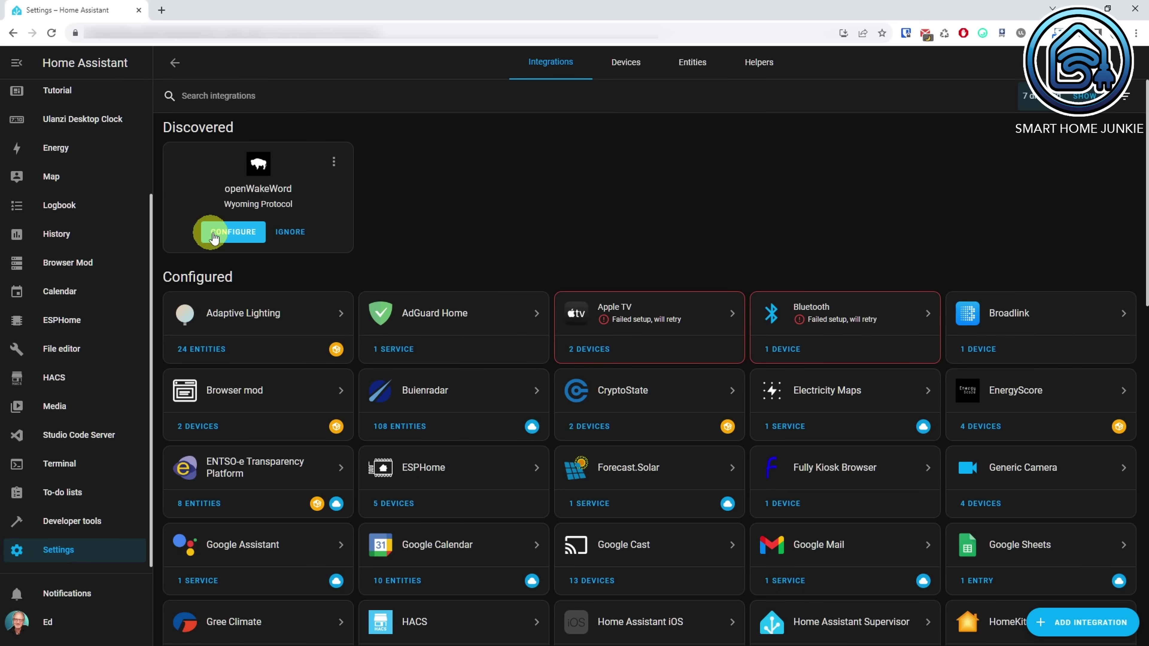
# Step: Configure the discovered openWakeWord Wyoming Protocol integration, then go to Voice assistants
pyautogui.click(229, 235)
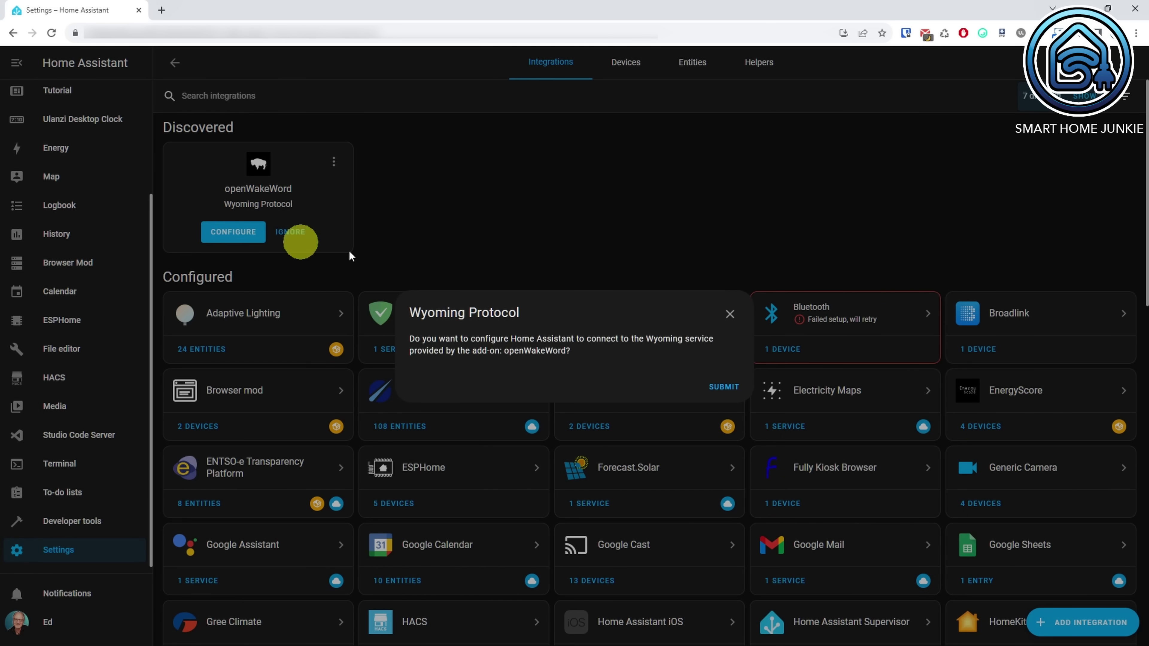
pyautogui.click(720, 382)
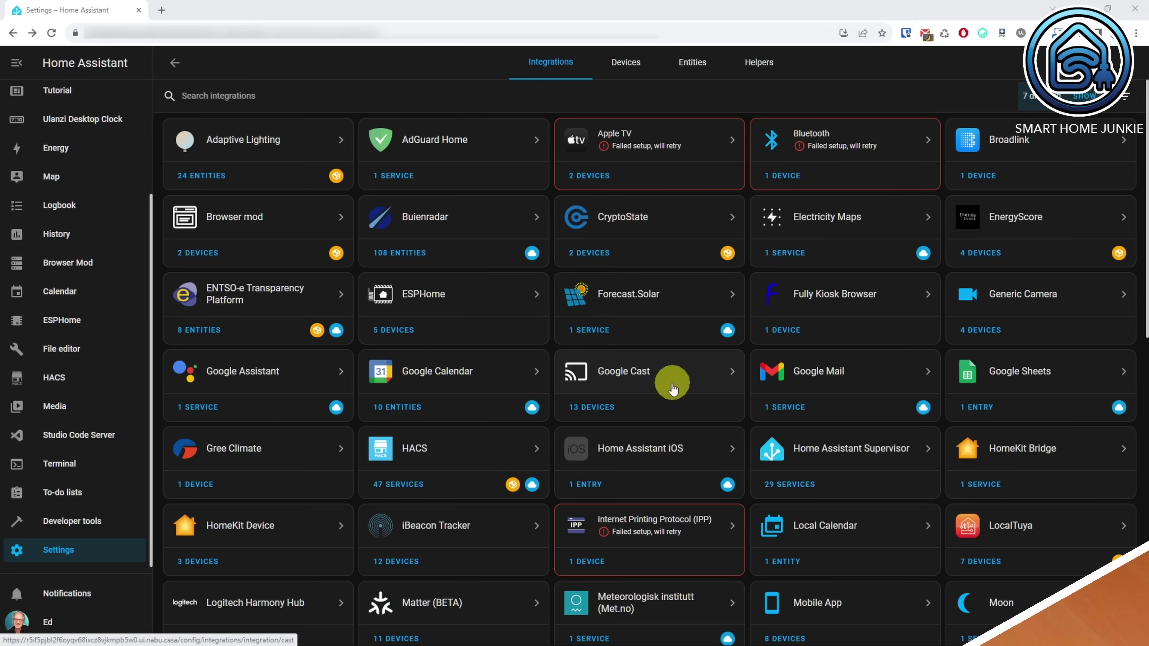
pyautogui.click(59, 551)
pyautogui.click(574, 369)
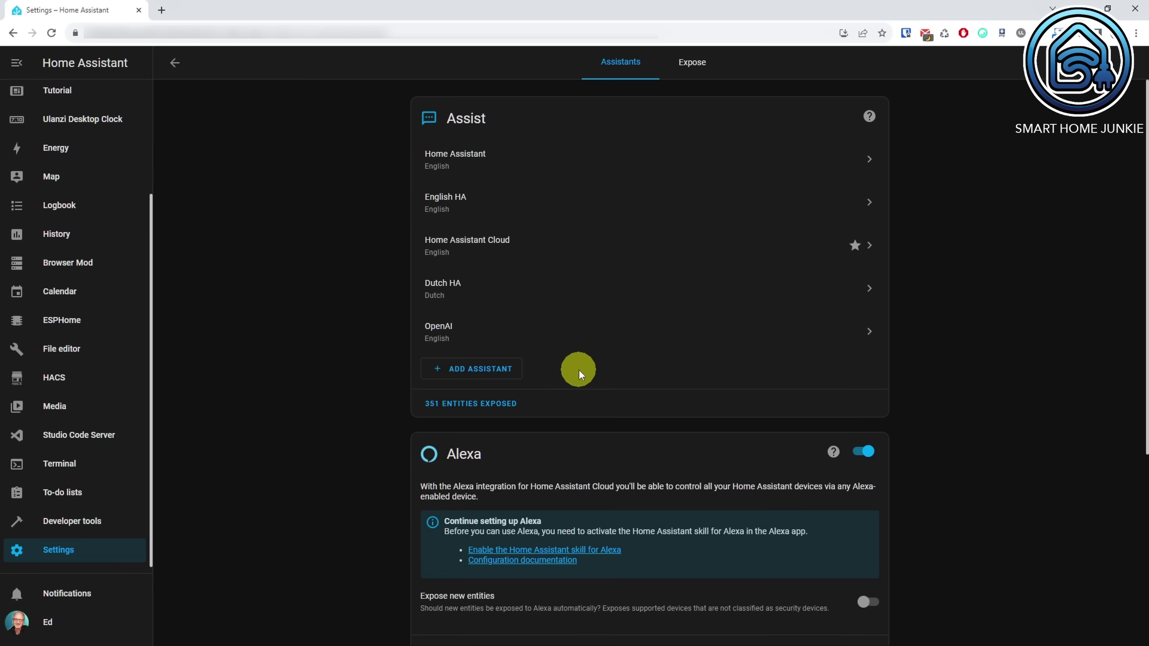
# Step: Add an assistant named Nabu with American English speech-to-text and text-to-speech
pyautogui.click(482, 369)
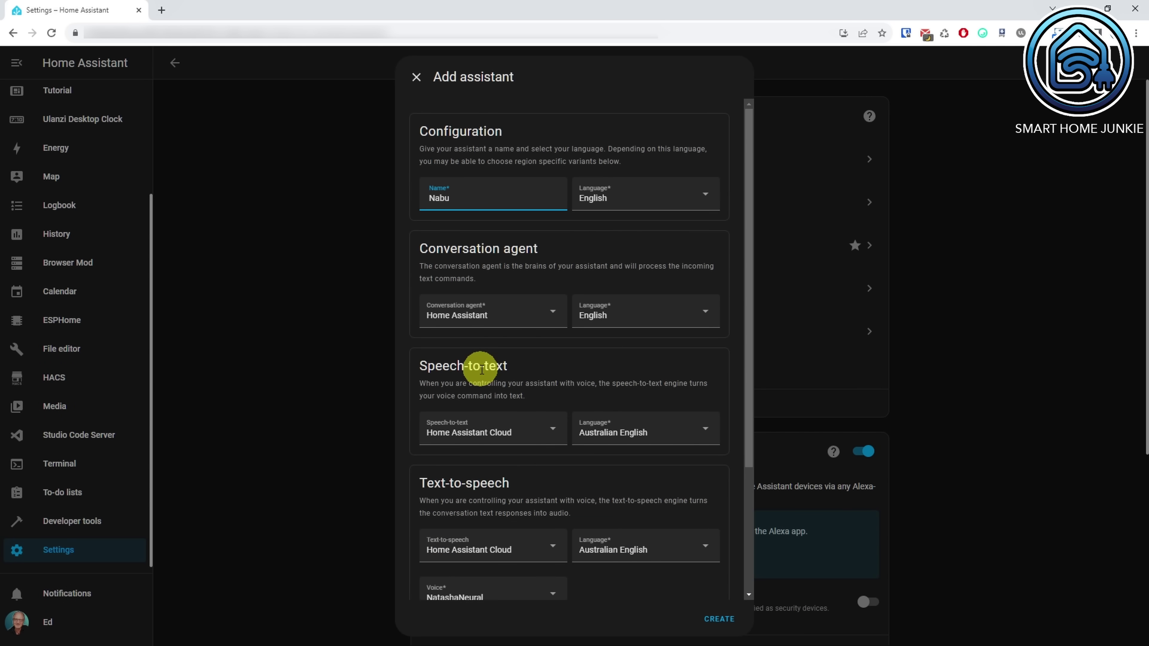
pyautogui.press('Tab')
pyautogui.press('Tab')
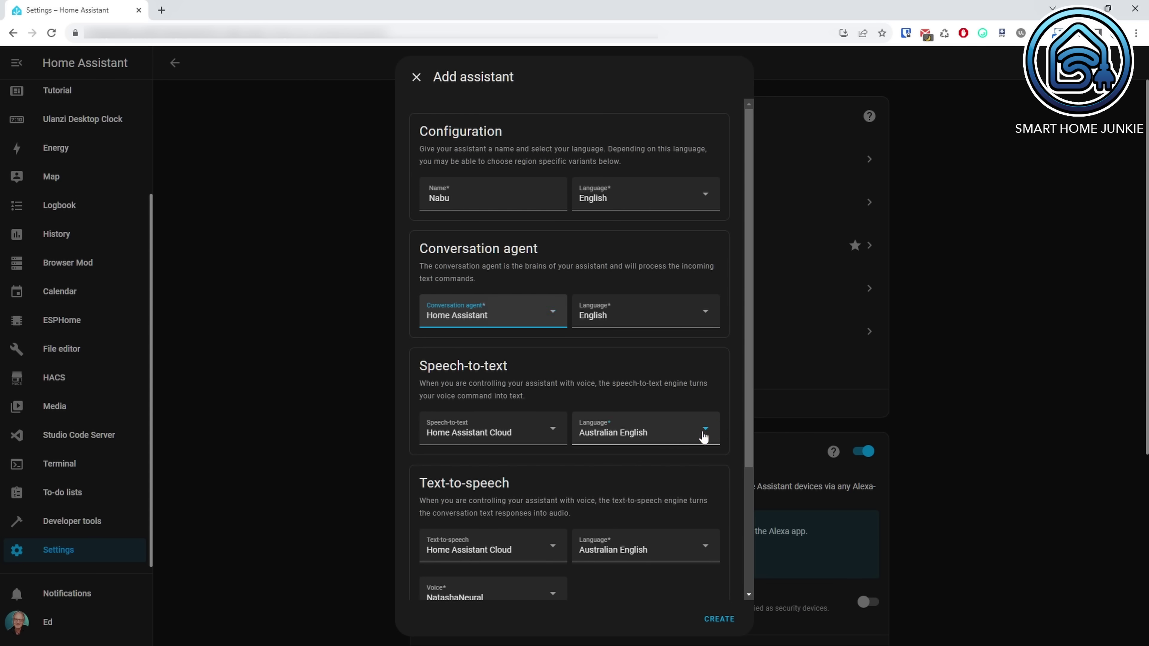
pyautogui.click(703, 433)
pyautogui.moveTo(721, 315); pyautogui.dragTo(735, 402)
pyautogui.click(615, 363)
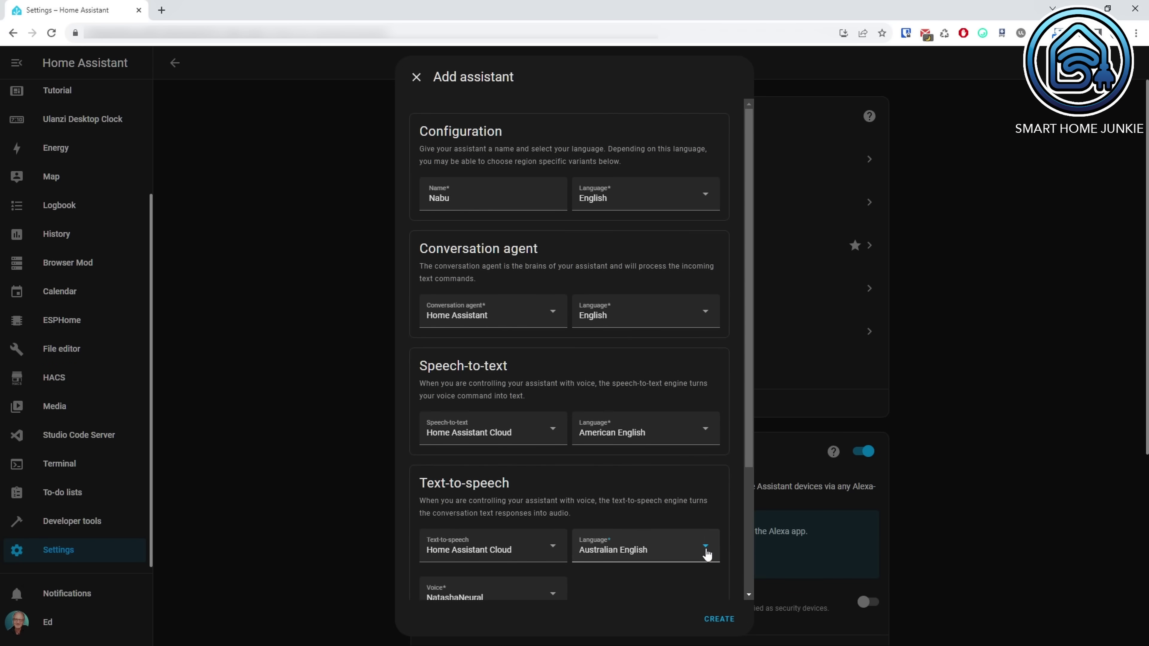
pyautogui.click(706, 548)
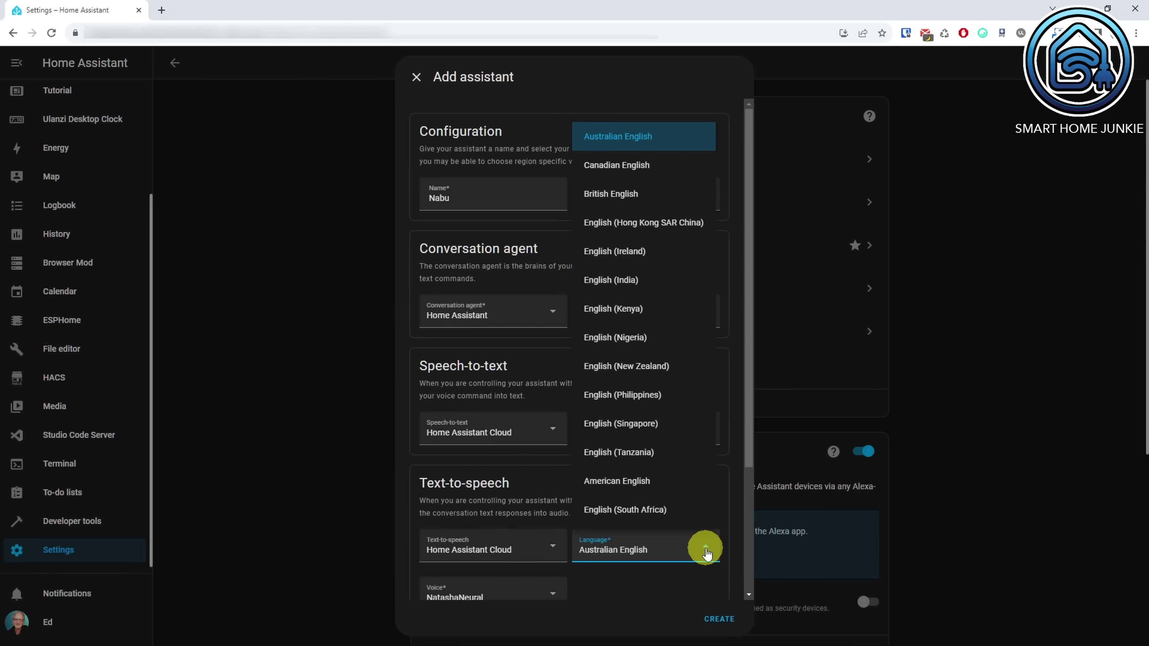
pyautogui.click(653, 481)
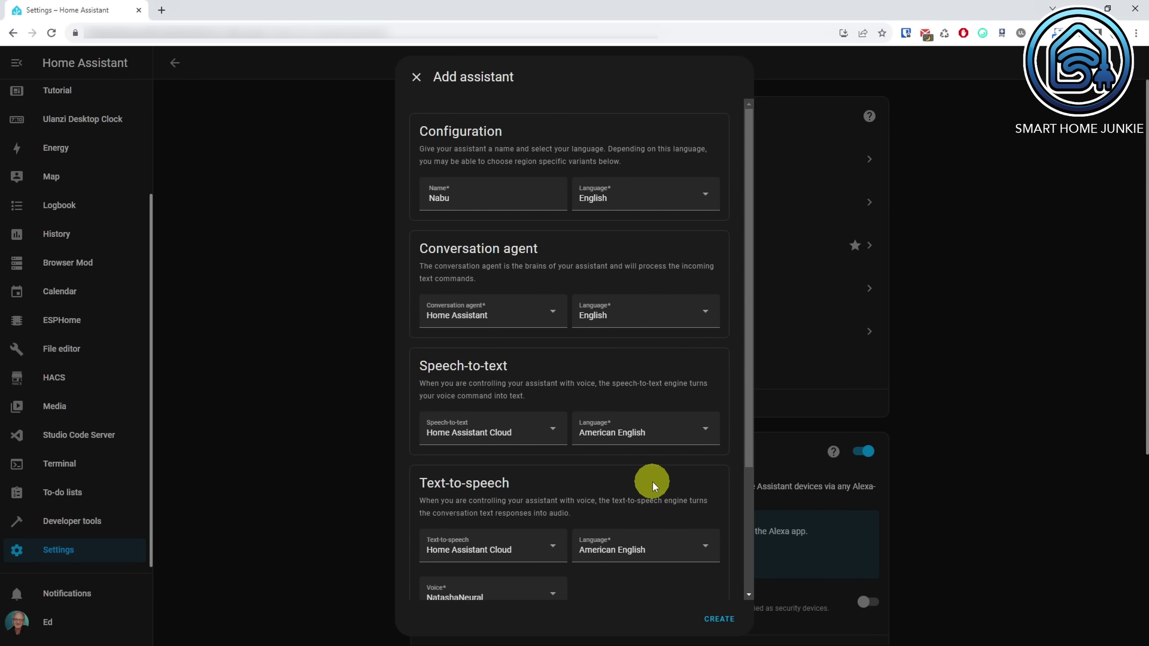
# Step: Use openwakeword with the 'ok nabu' wake word and create the Nabu assistant
pyautogui.scroll(-4, 653, 483)
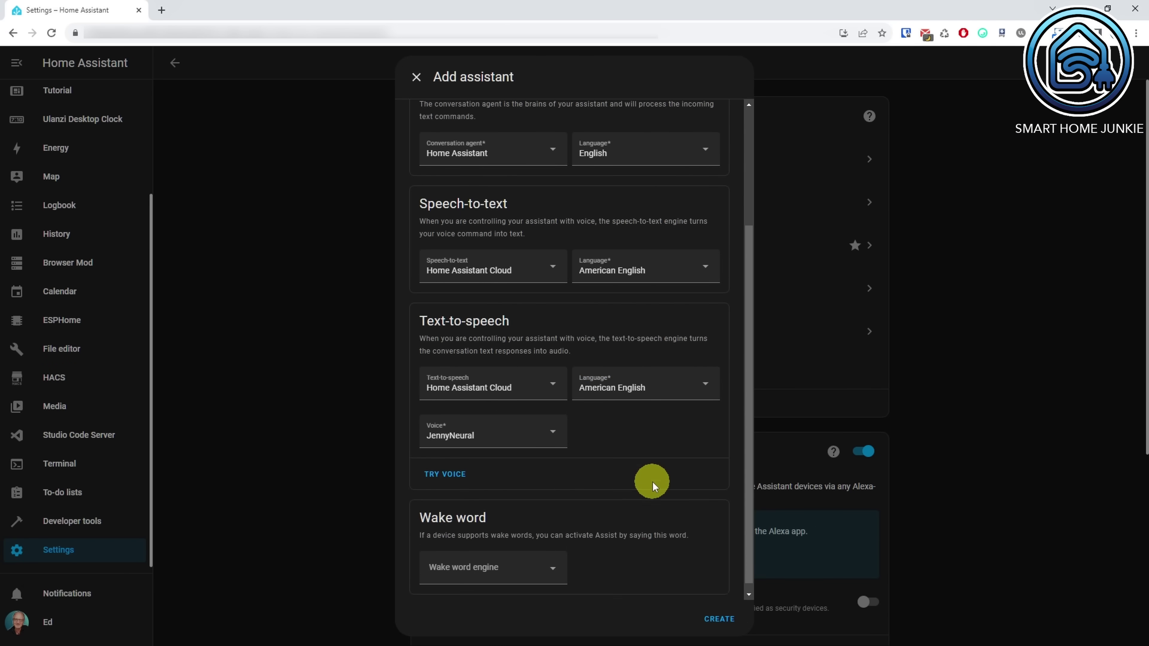
pyautogui.click(552, 564)
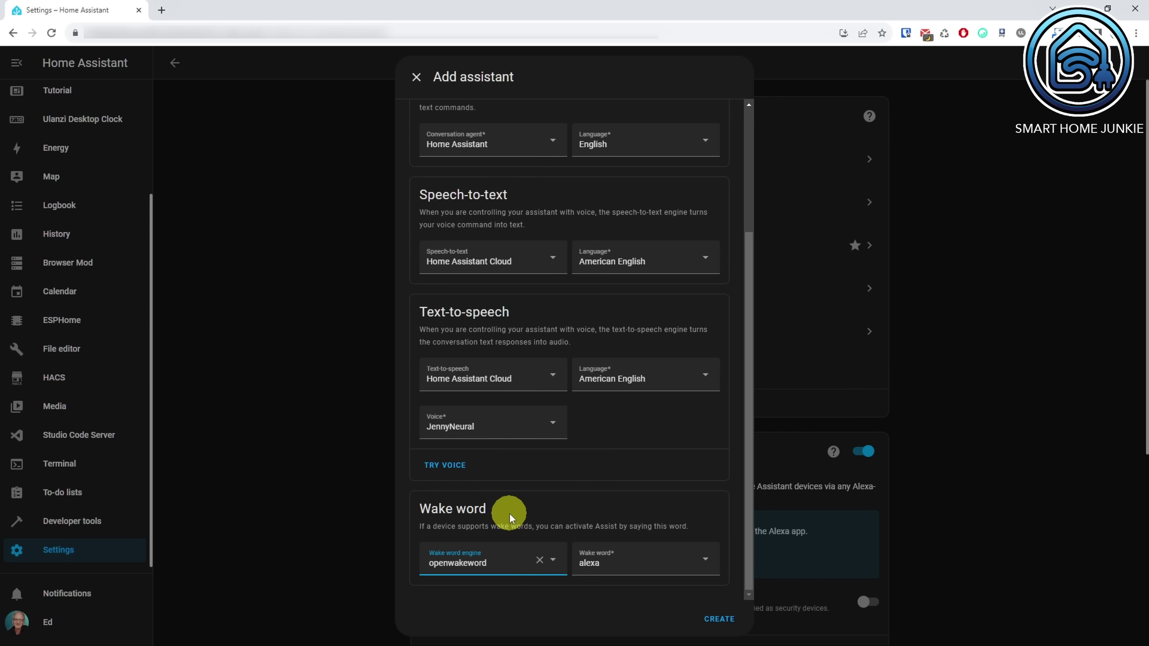
pyautogui.click(704, 561)
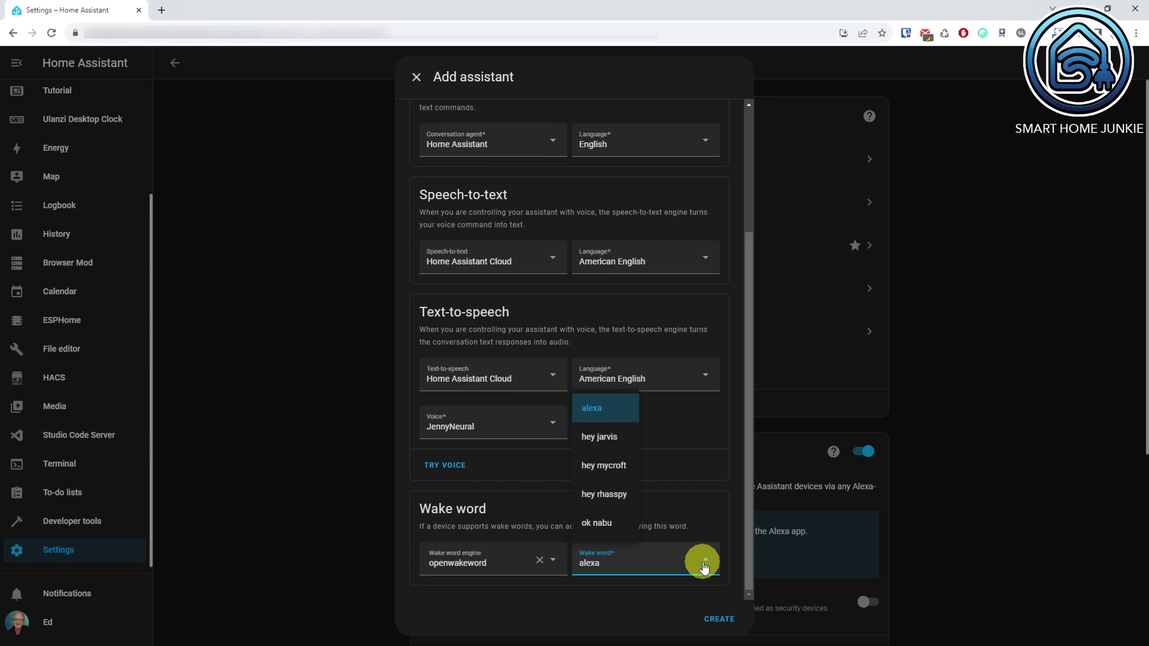
pyautogui.click(606, 522)
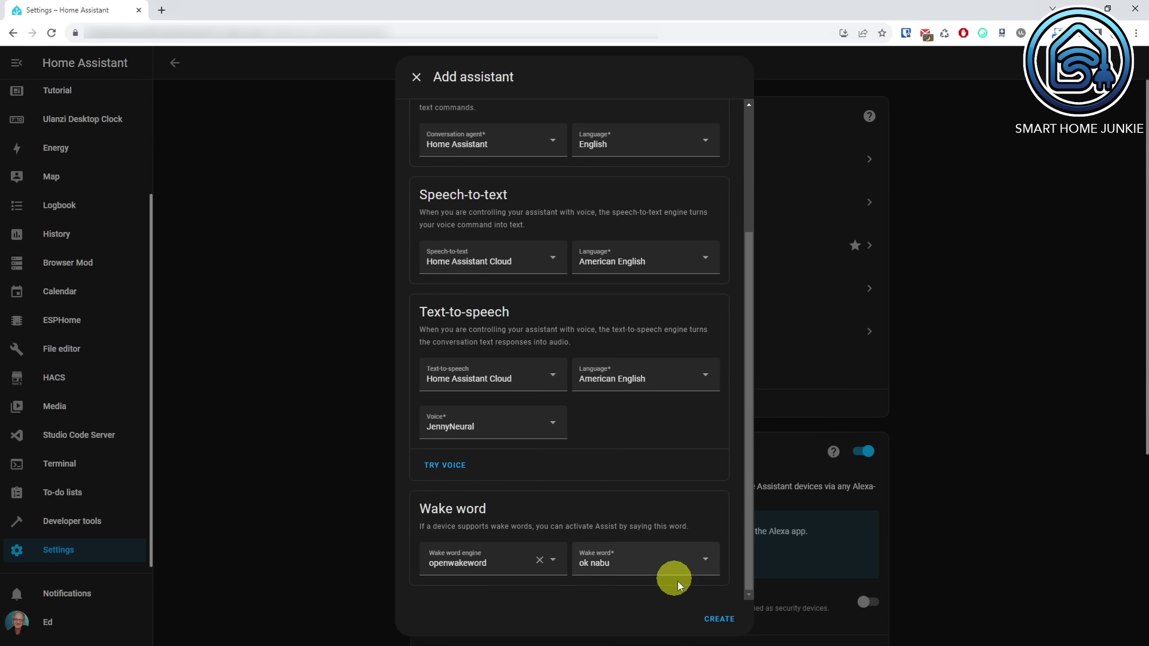
pyautogui.click(719, 619)
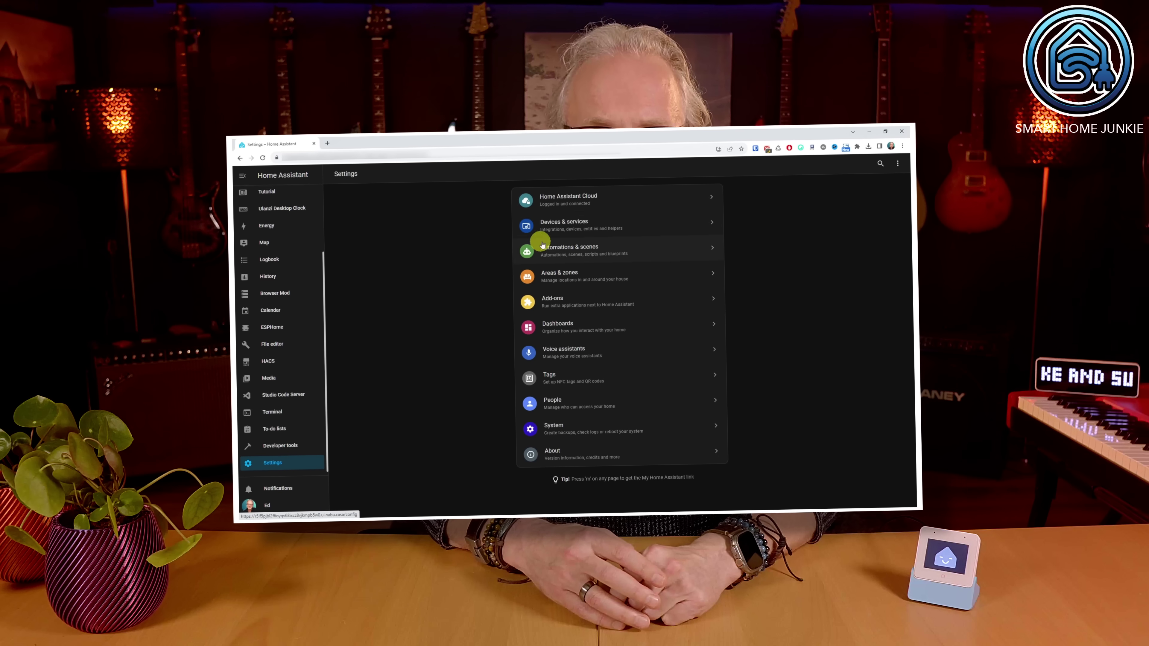
# Step: Open the ESPHome integration's devices and the ESP32 S3 Box 3 options menu
pyautogui.click(545, 225)
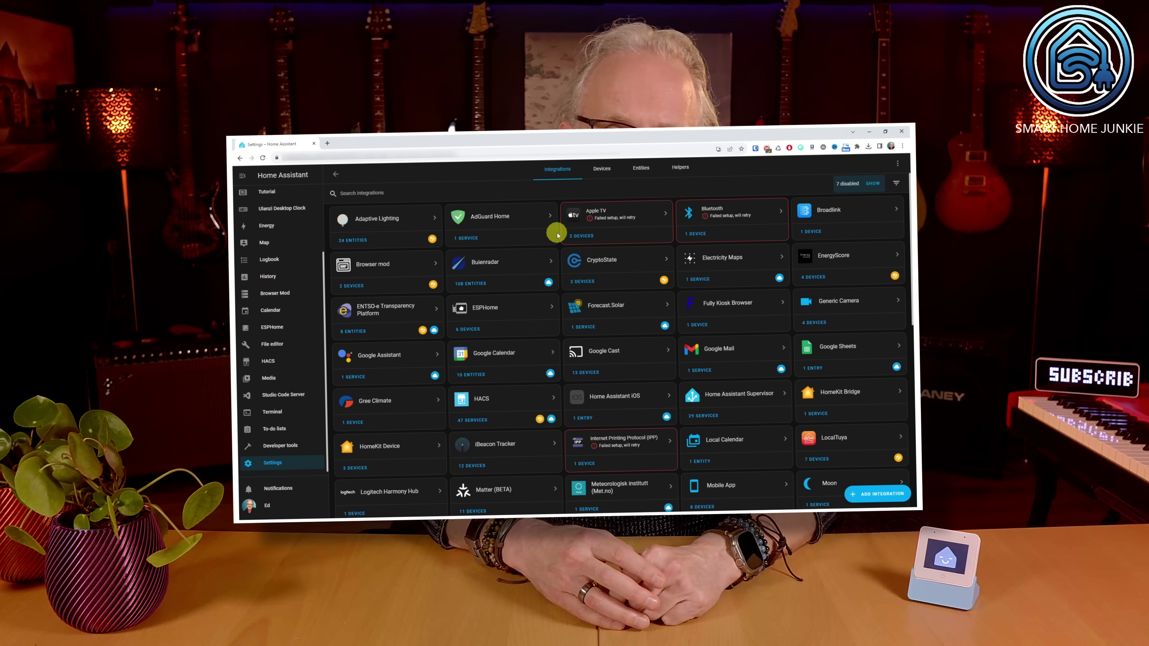
pyautogui.click(480, 309)
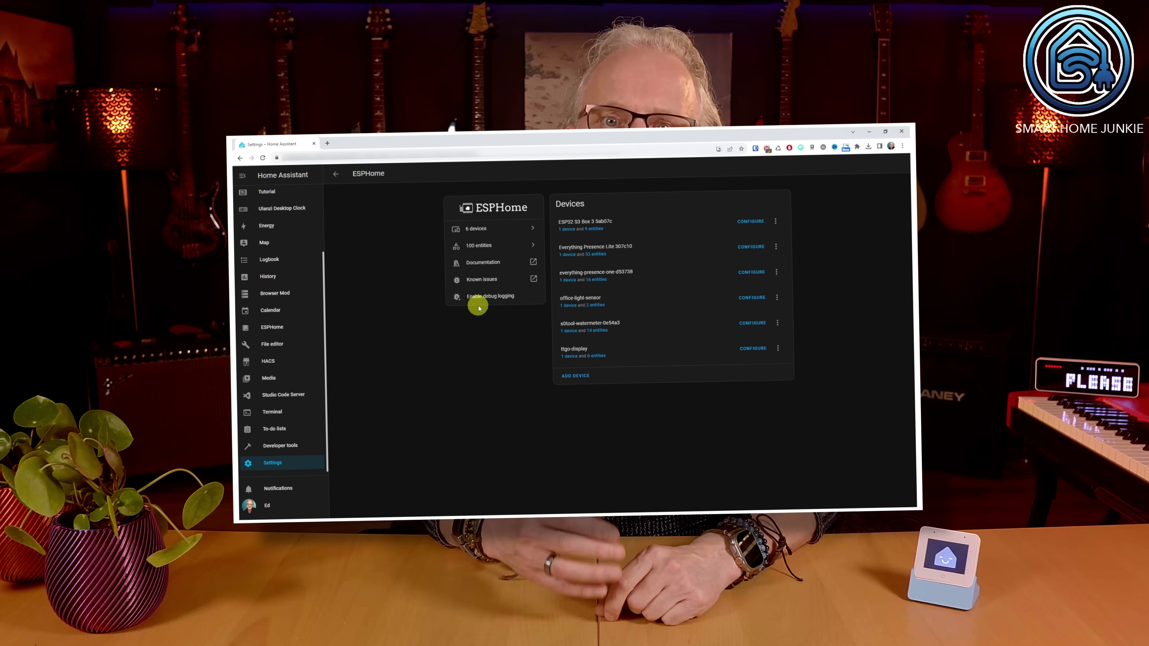
pyautogui.click(776, 221)
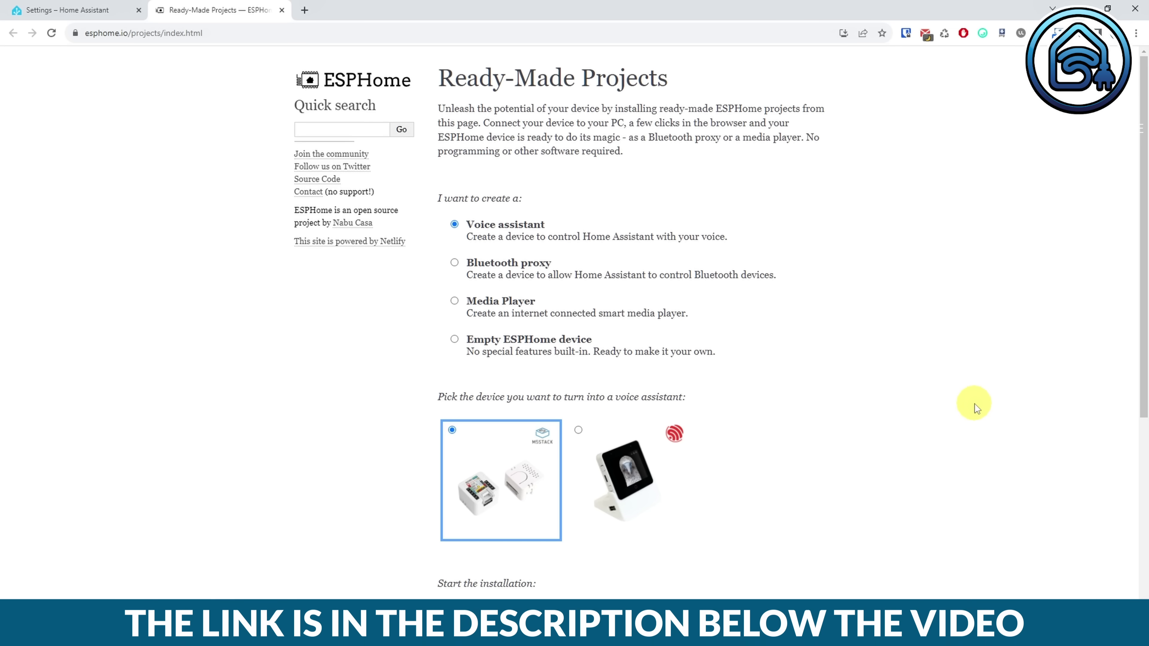
# Step: Select the ESP32-S3-BOX-3 variant and start a serial connection to the box
pyautogui.click(623, 476)
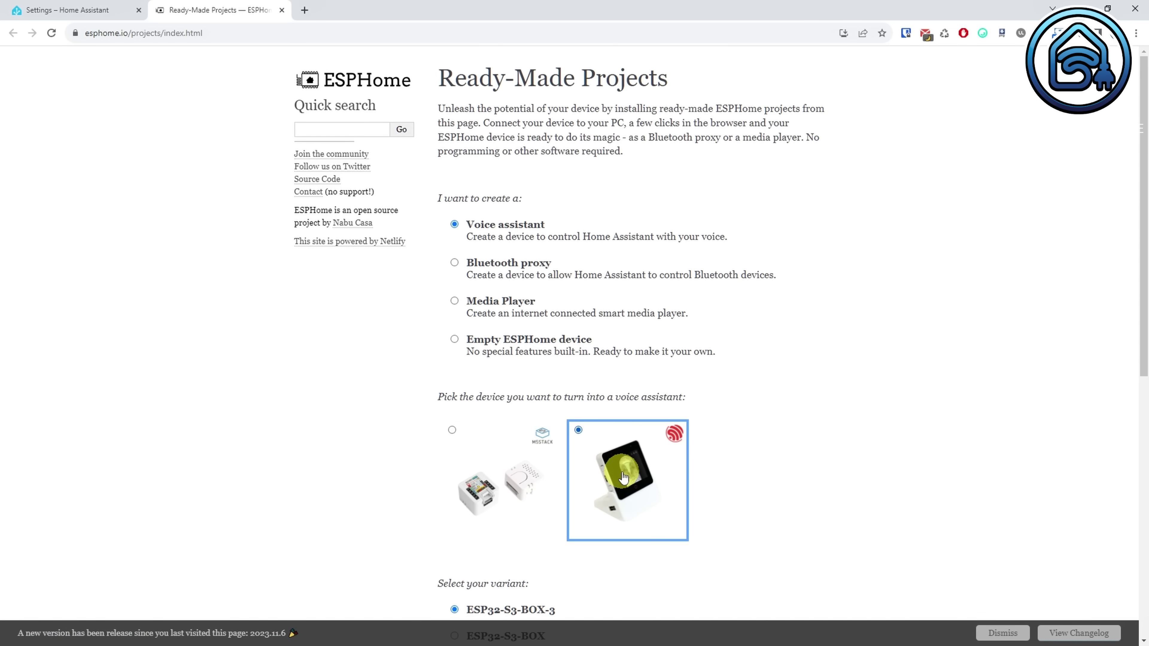
pyautogui.scroll(-5, 795, 475)
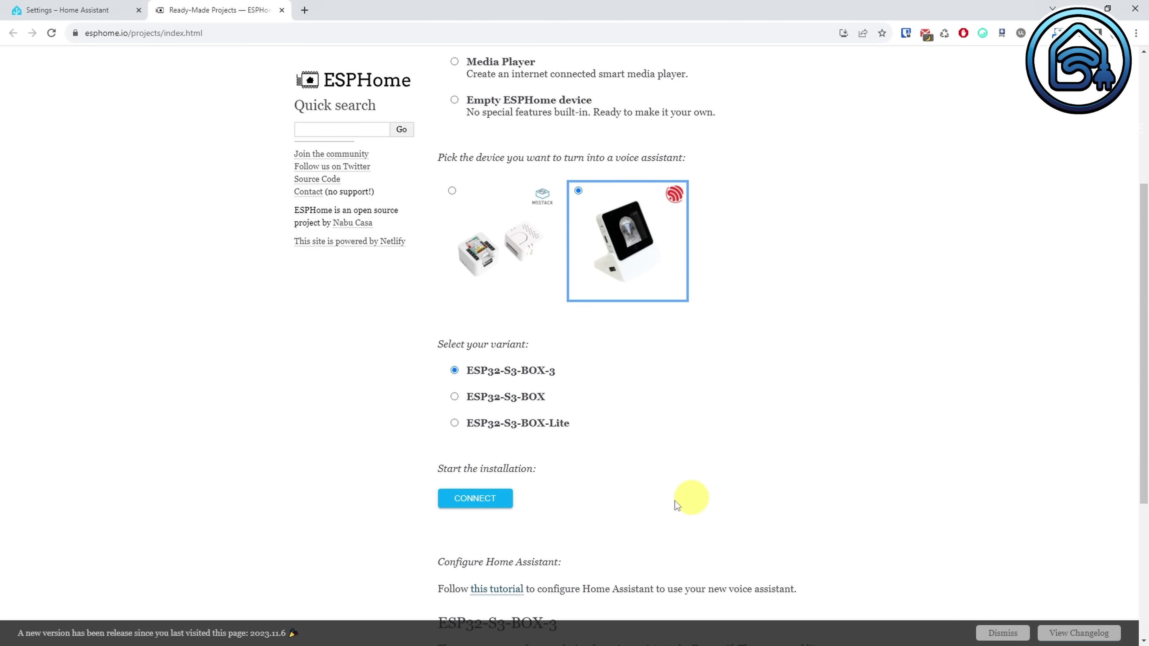
pyautogui.click(497, 504)
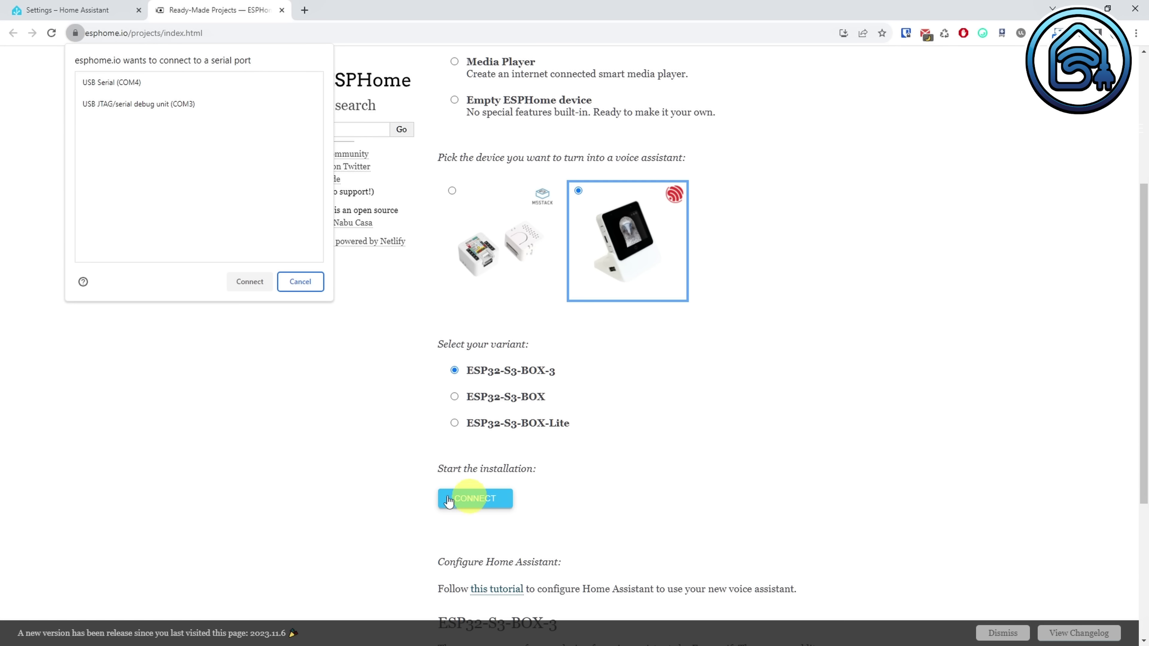
# Step: Connect on COM3 (USB JTAG/serial debug unit) and install Voice Assistant 2023.11.6 firmware
pyautogui.click(131, 104)
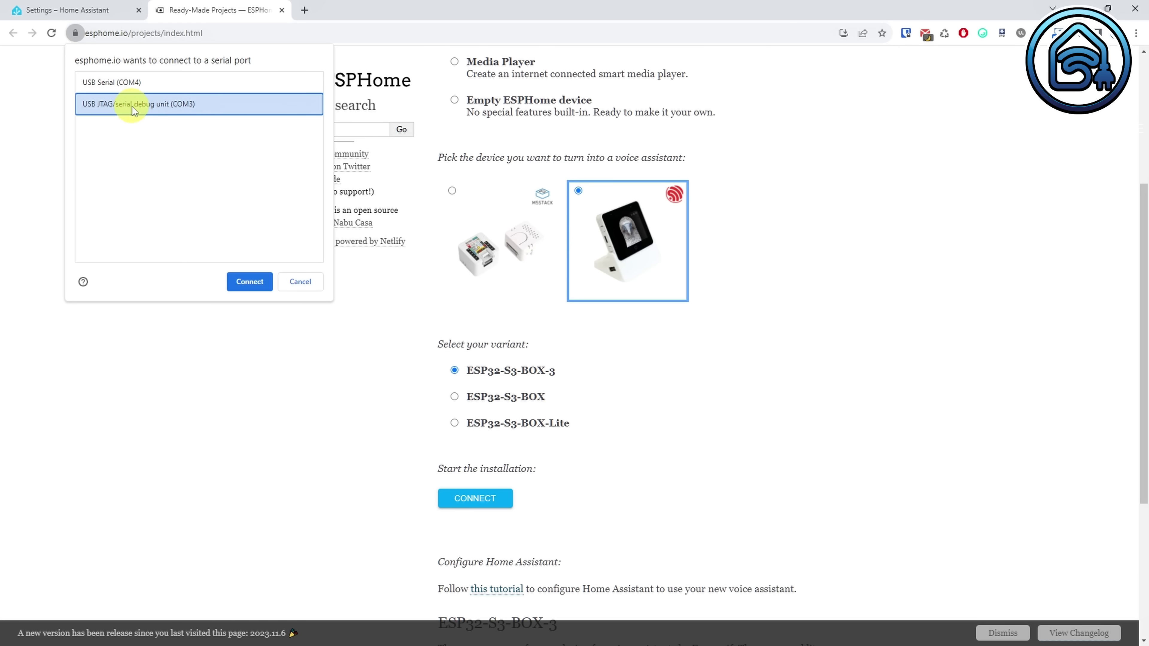
pyautogui.click(254, 283)
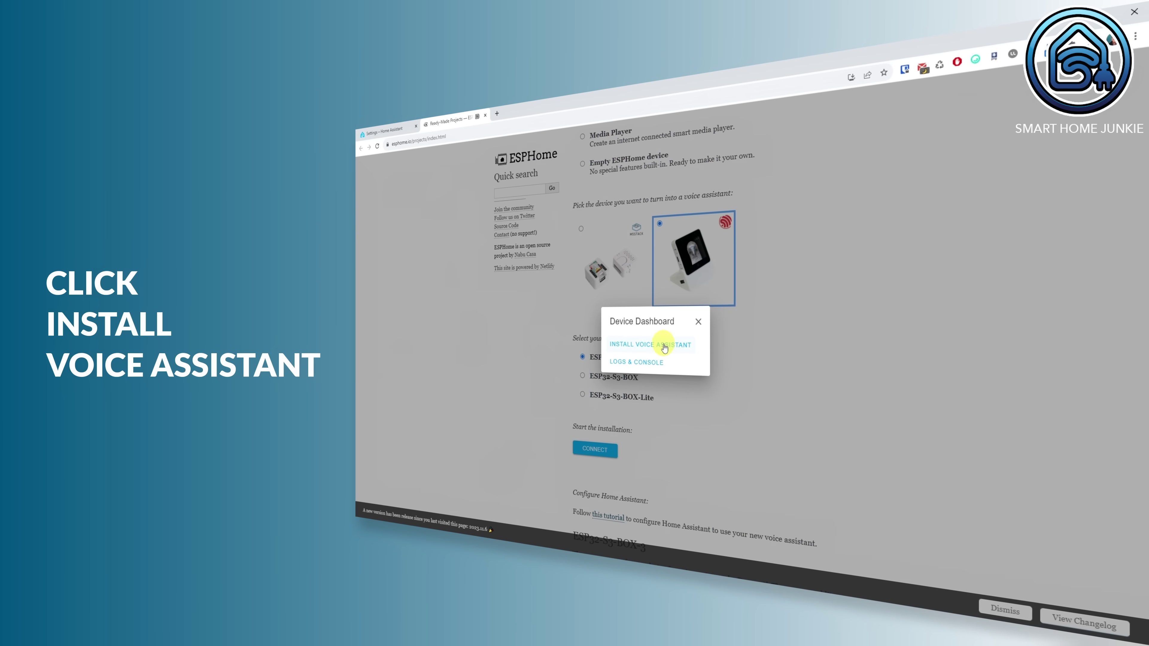
pyautogui.click(554, 363)
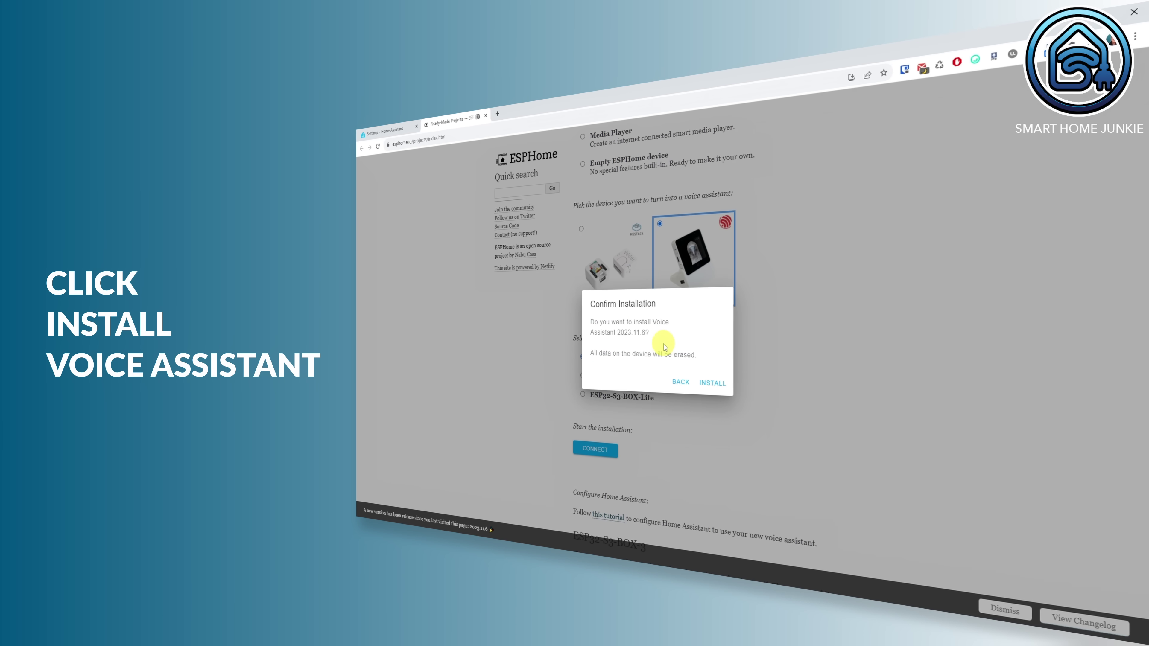
pyautogui.click(713, 383)
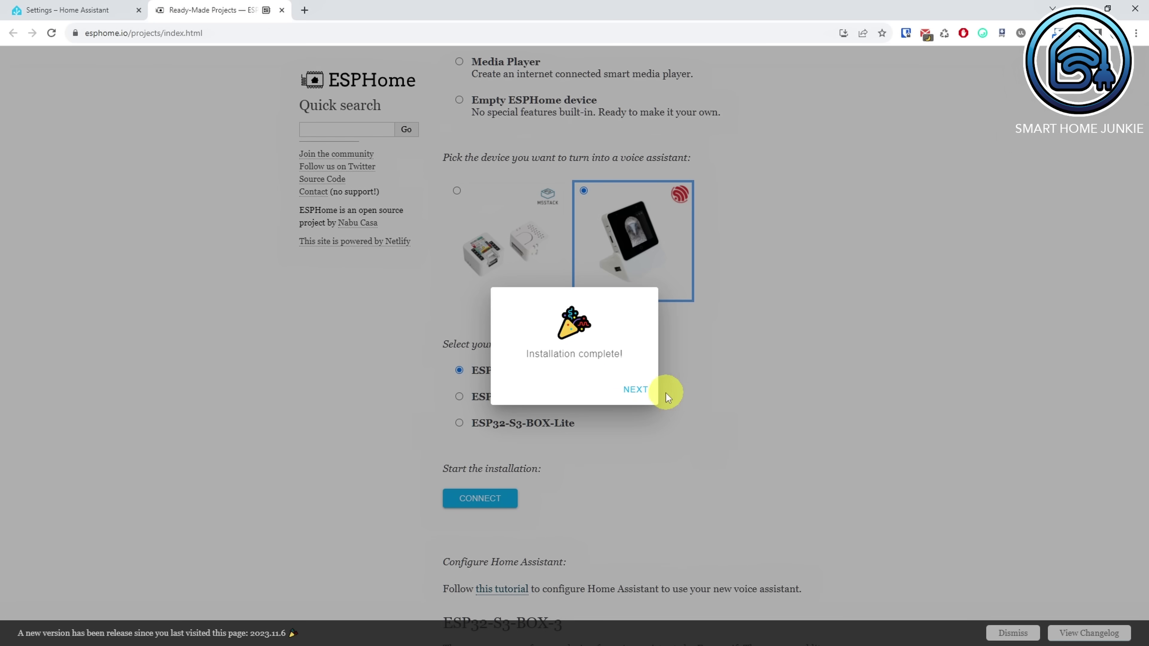
# Step: Enter the Wi-Fi network password and join the flashed box to Wi-Fi
pyautogui.click(635, 390)
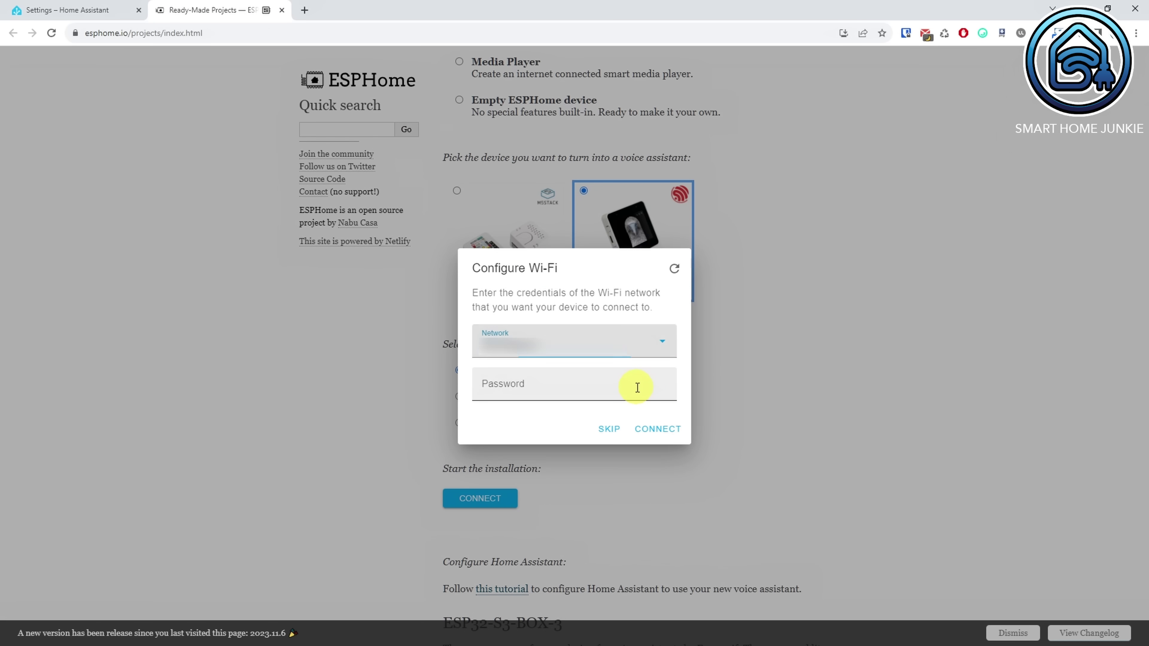
pyautogui.click(638, 388)
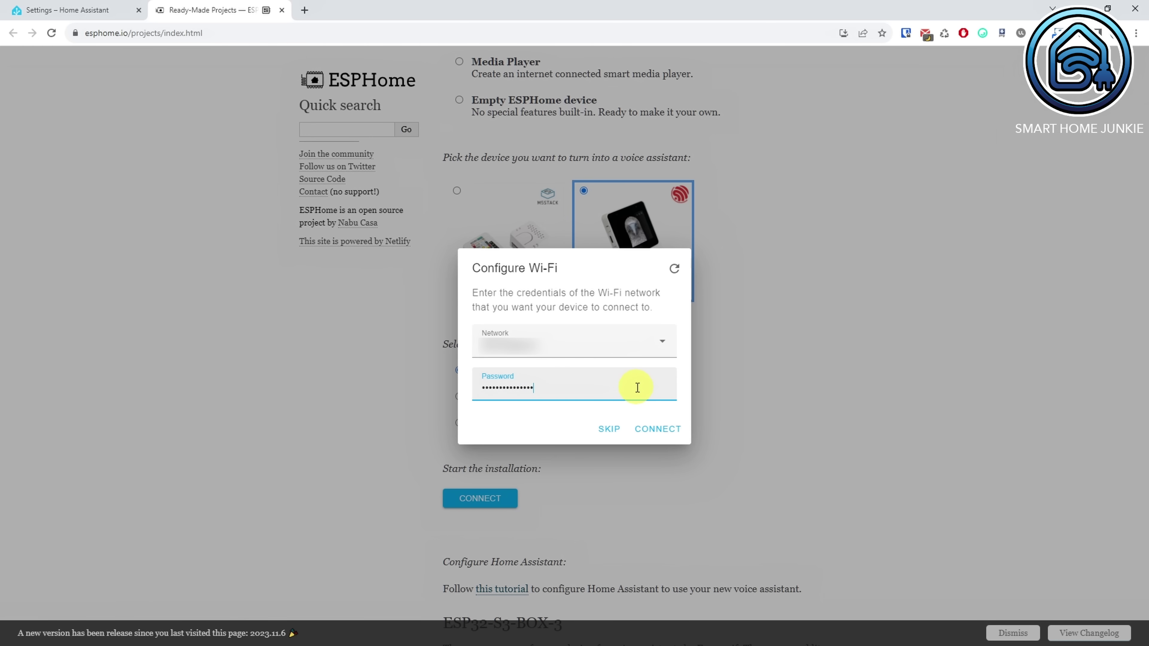
pyautogui.click(666, 431)
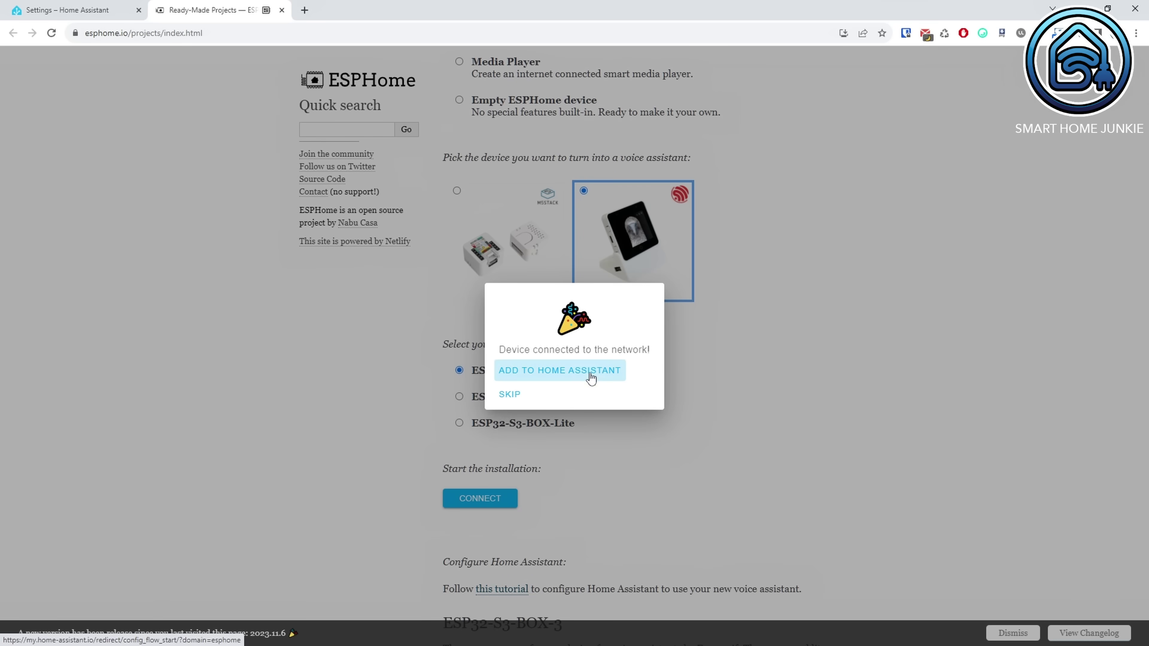
# Step: Add the box to Home Assistant via the my.home-assistant.io link
pyautogui.click(591, 376)
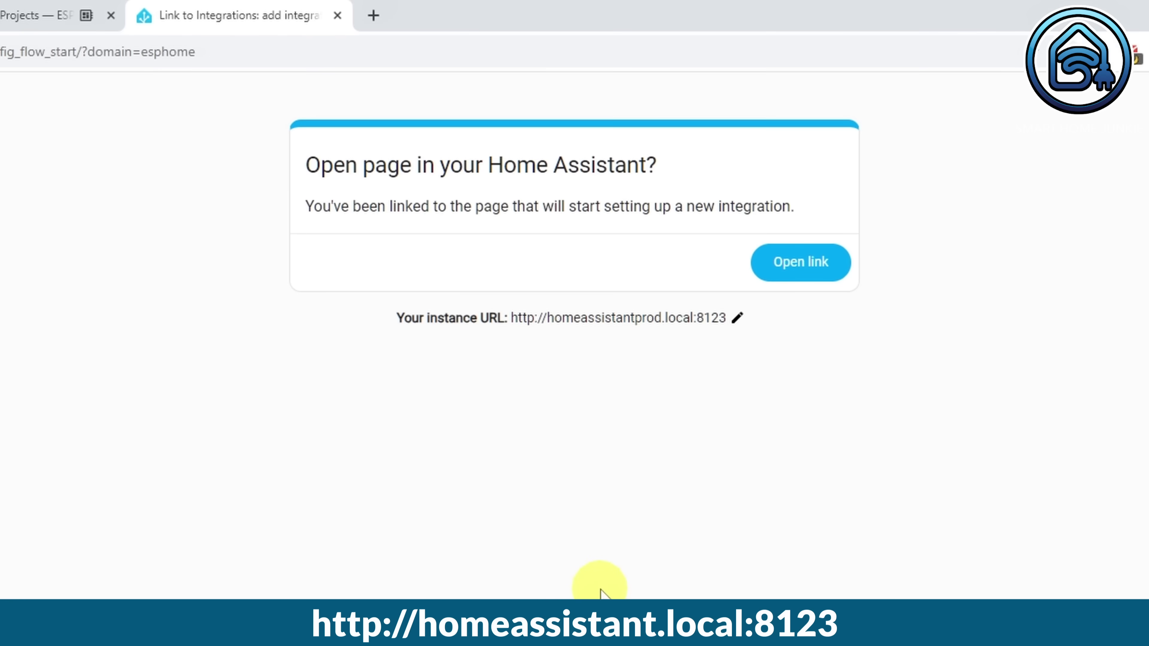
pyautogui.click(720, 166)
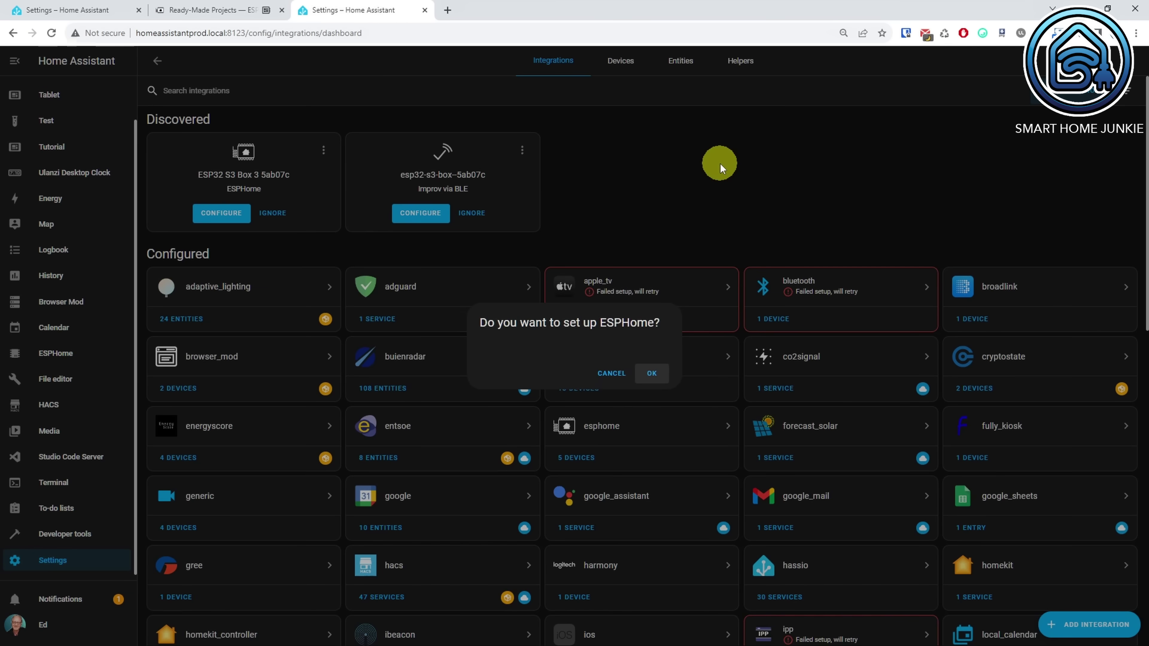
# Step: Add the ESP32 S3 Box 3 5ab07c node to ESPHome and list the integration's 6 devices
pyautogui.click(660, 372)
pyautogui.click(666, 245)
pyautogui.click(702, 383)
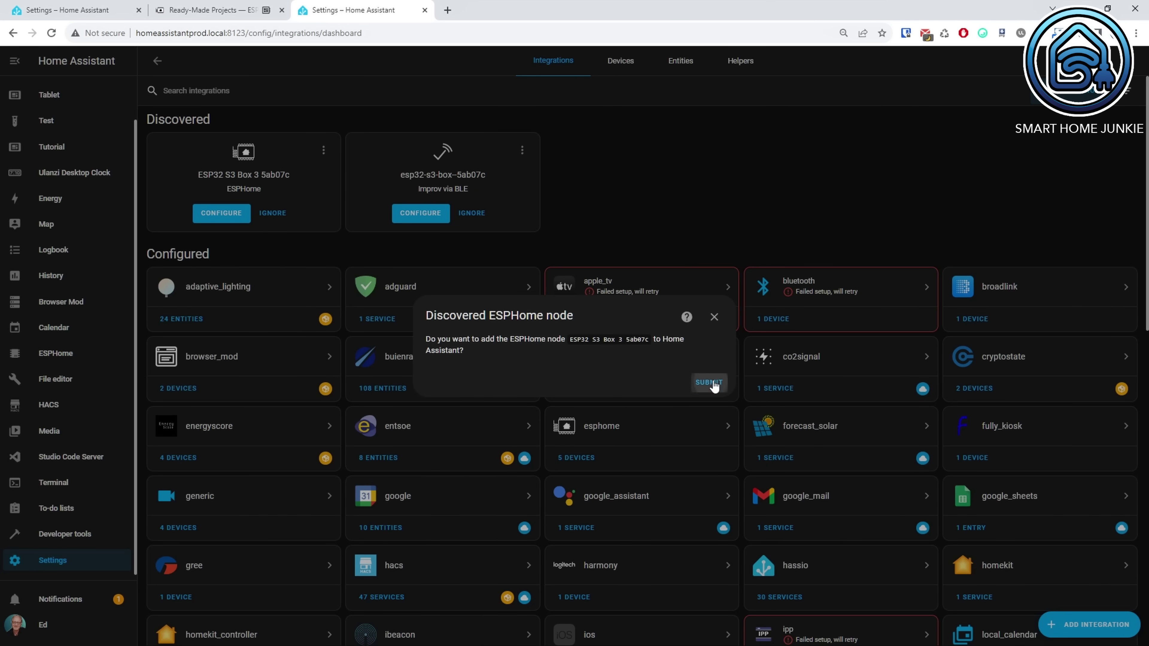
pyautogui.click(657, 415)
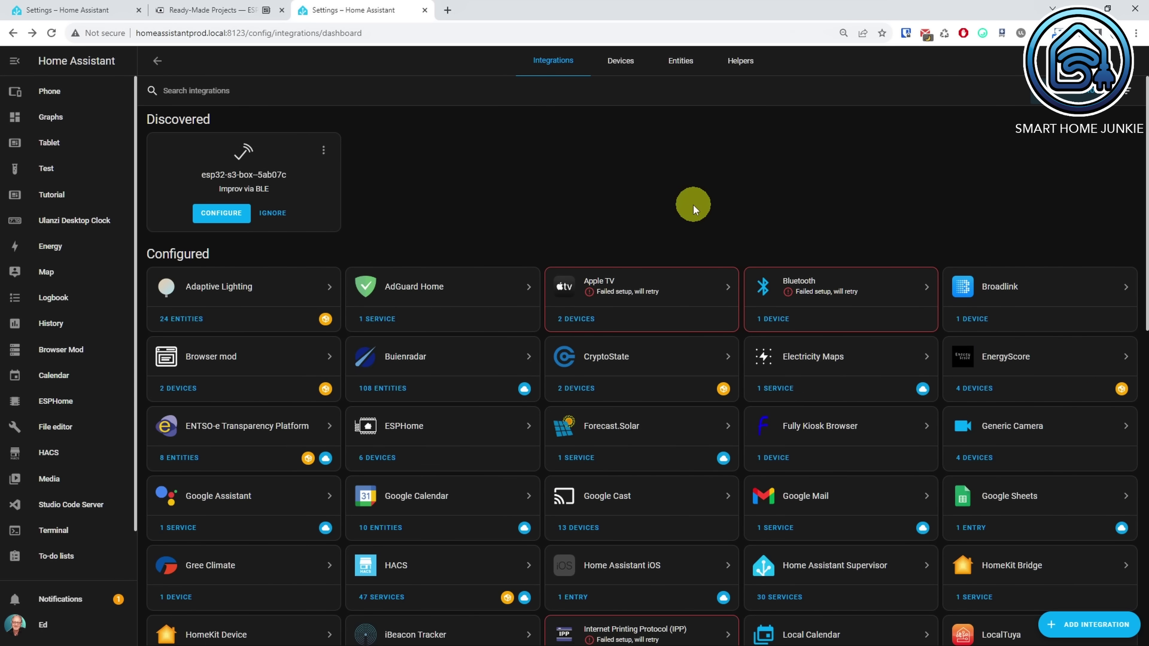
pyautogui.click(375, 457)
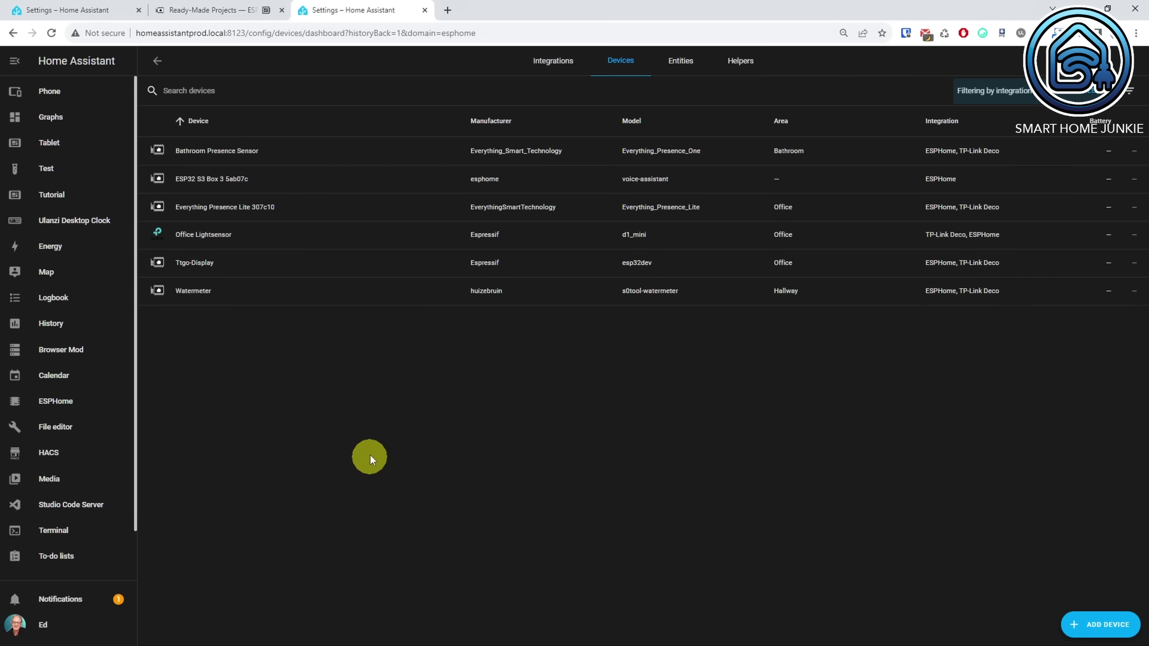
# Step: On the ESP32 S3 Box 3 5ab07c device, turn the LCD Backlight back on and switch Mute on
pyautogui.click(226, 180)
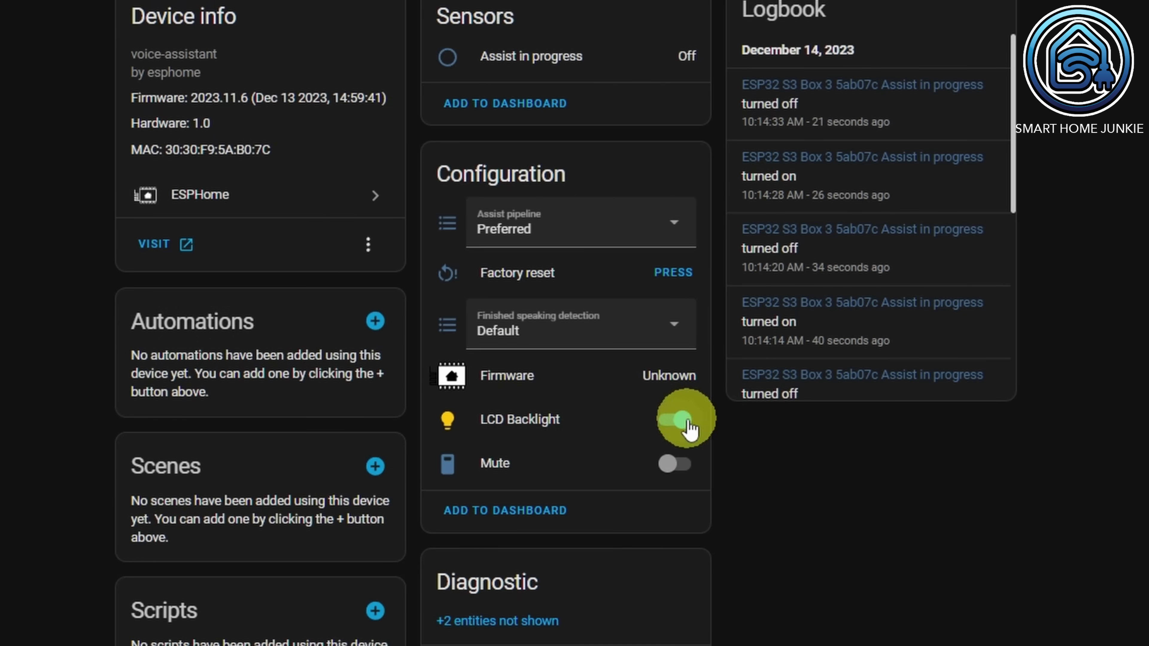
pyautogui.click(682, 422)
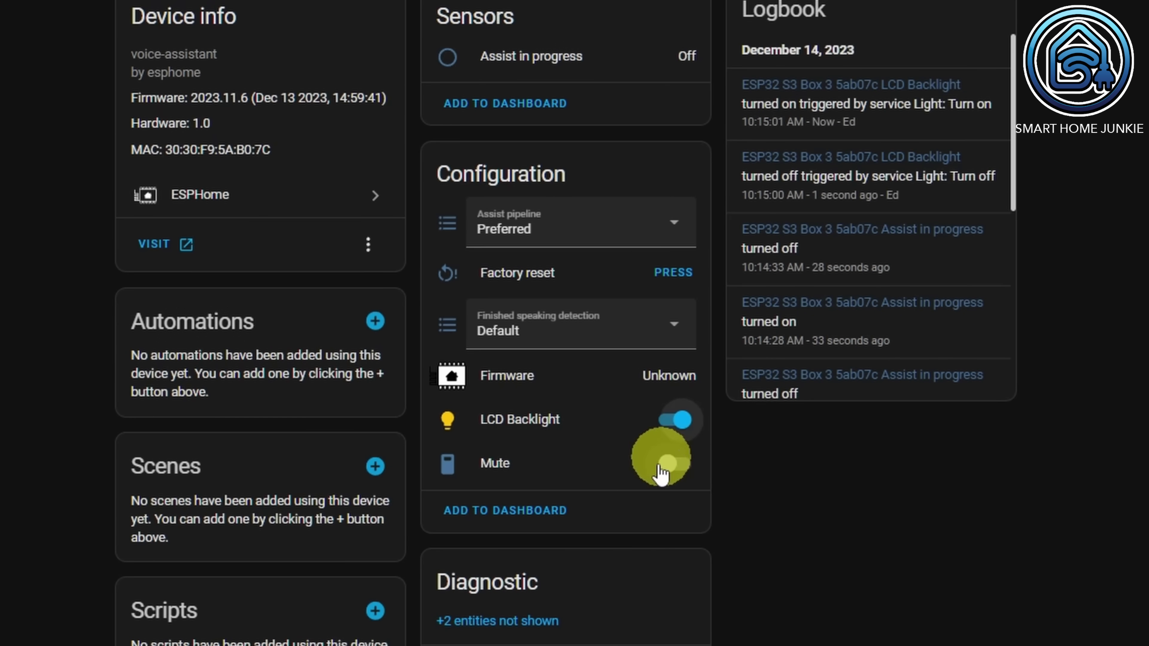
pyautogui.click(678, 461)
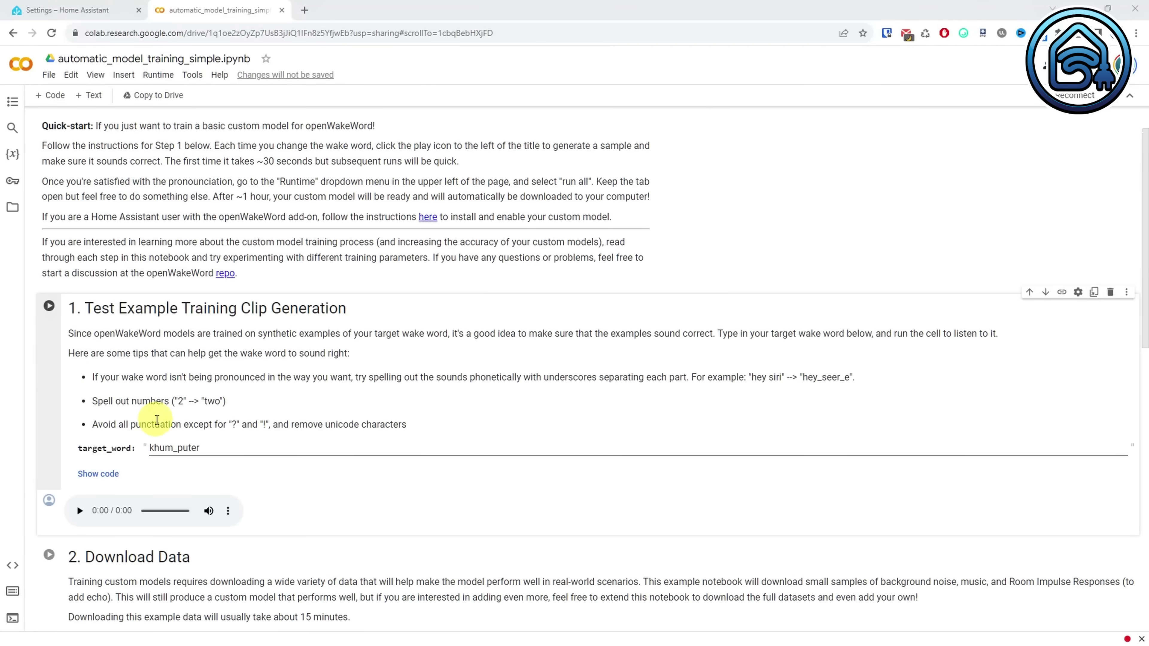
# Step: Replace the target word 'khum_puter' with 'Okay Junkie' and run the test clip generation cell
pyautogui.doubleClick(199, 448)
pyautogui.write('Okay Junkie')
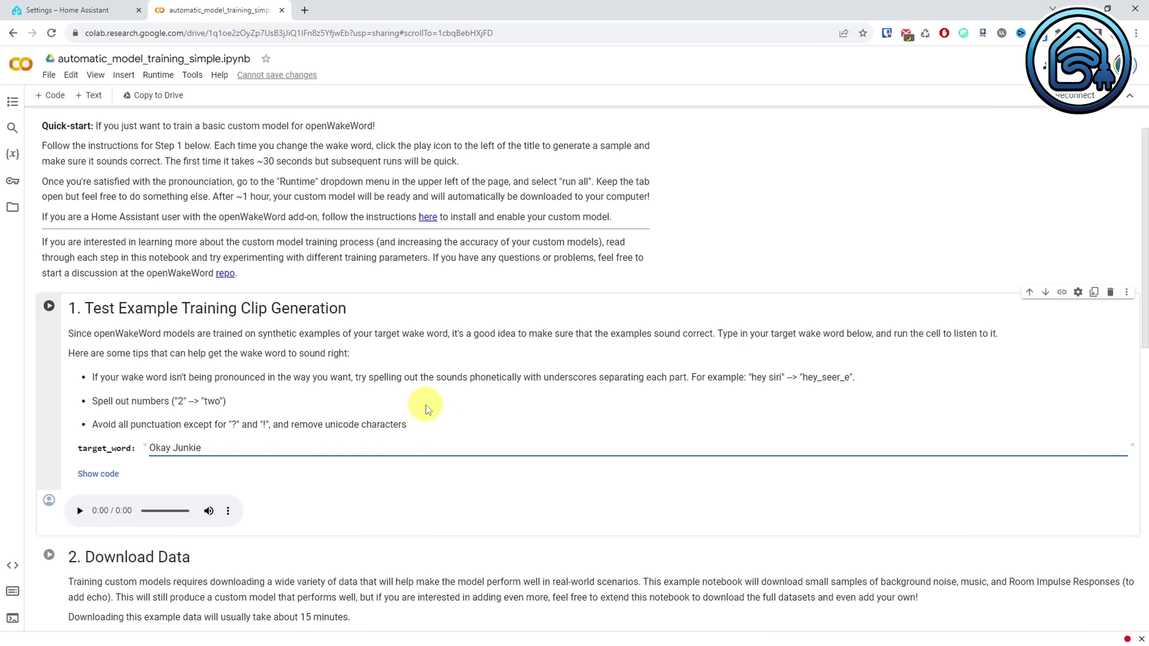
pyautogui.click(101, 473)
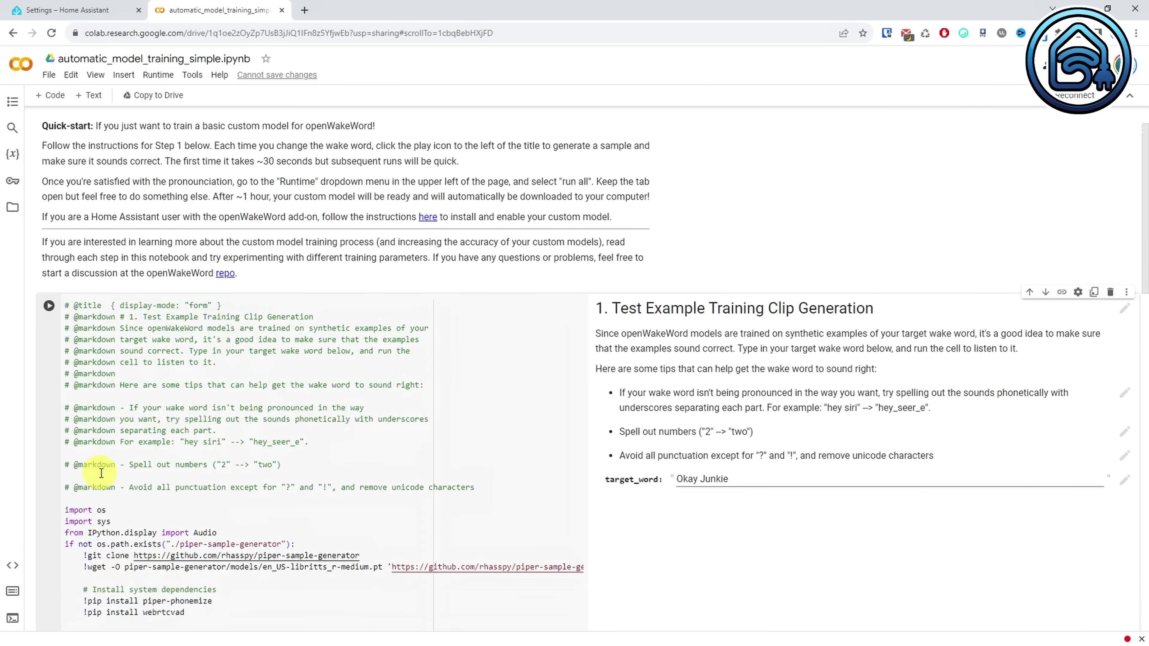
pyautogui.click(49, 306)
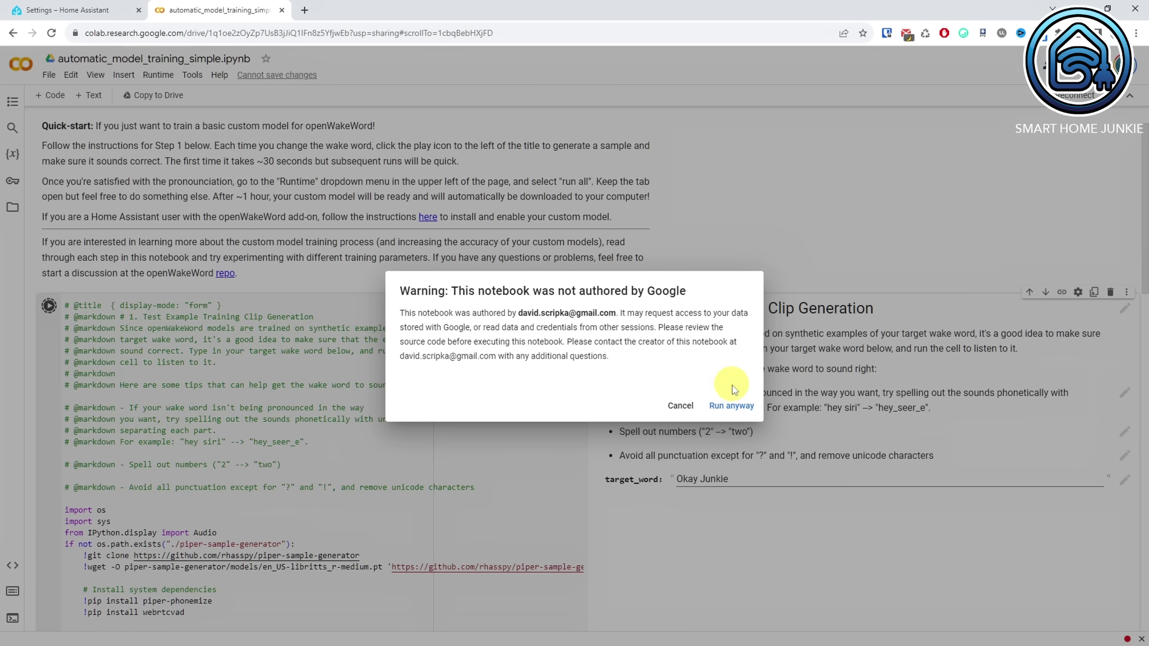
pyautogui.click(737, 405)
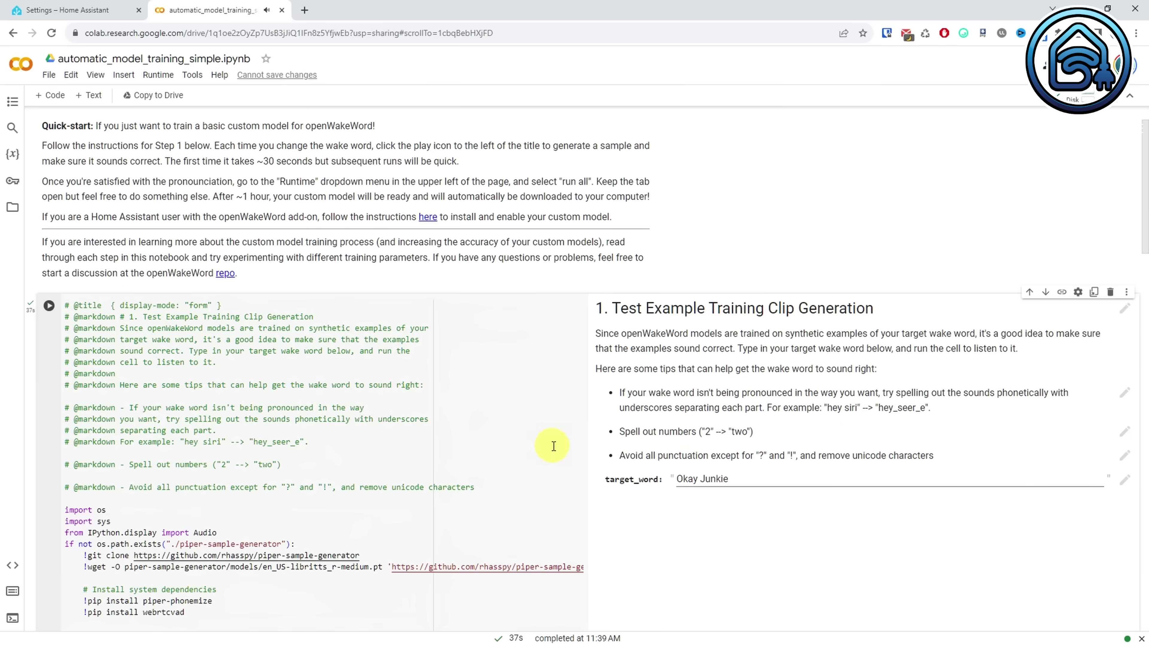
# Step: Play the generated 'Okay Junkie' test clip to check its pronunciation
pyautogui.scroll(-6, 551, 454)
pyautogui.scroll(-10, 551, 454)
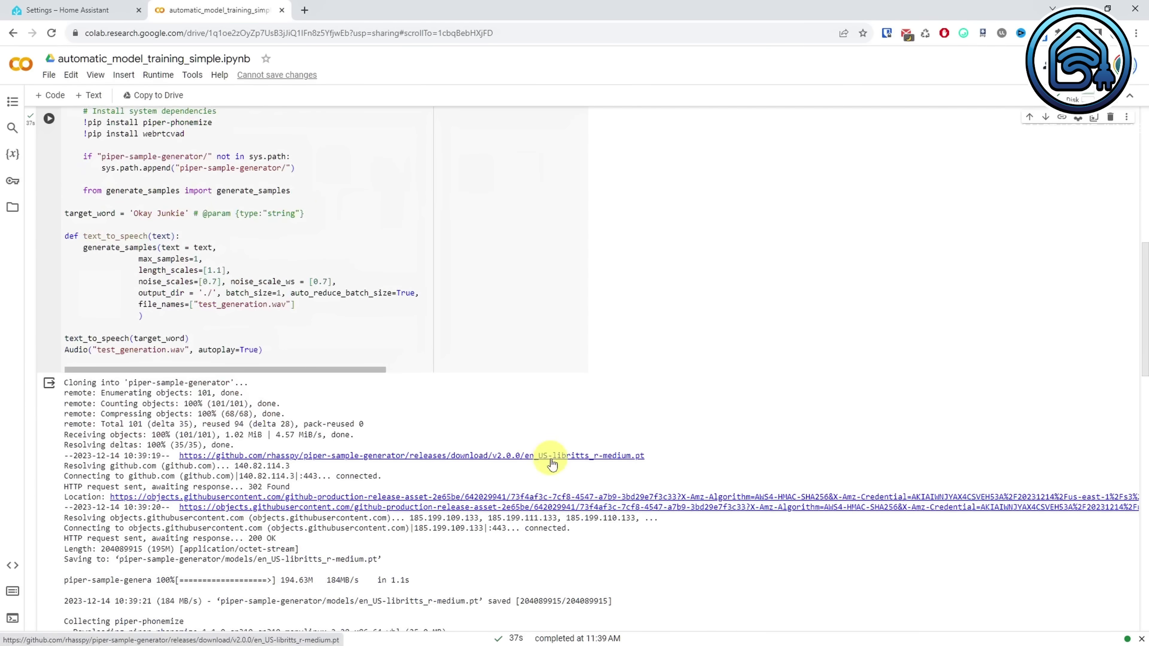
pyautogui.scroll(-1, 551, 464)
pyautogui.click(78, 520)
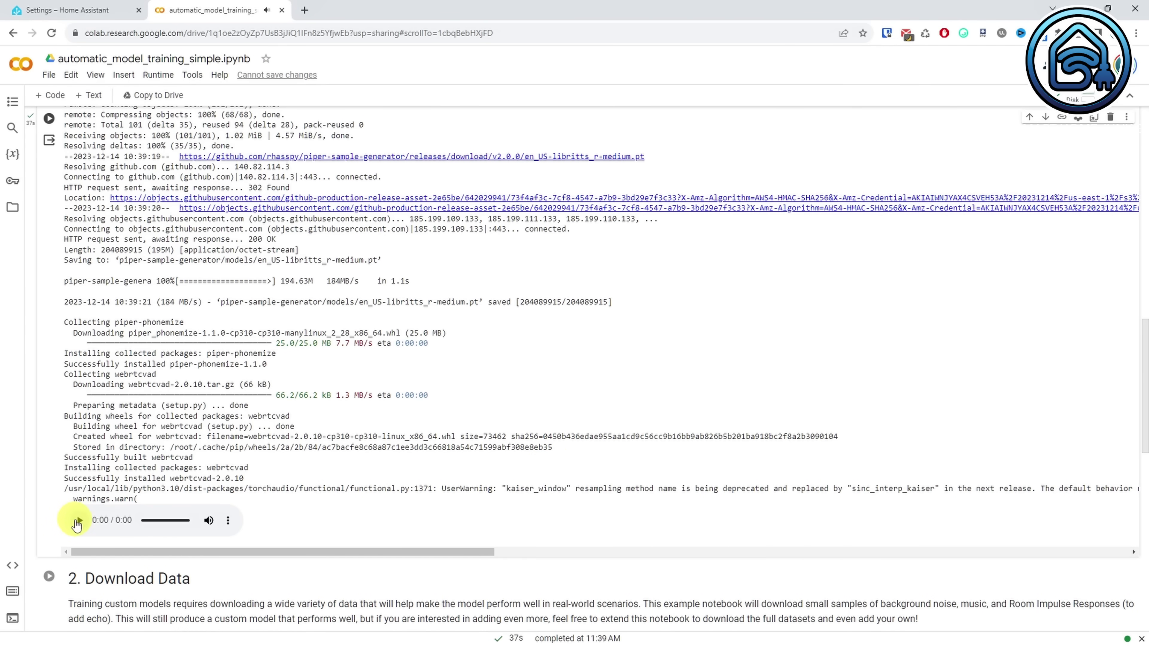
# Step: Run all notebook cells with Runtime > Run all, then allow the trained model files to download
pyautogui.click(158, 75)
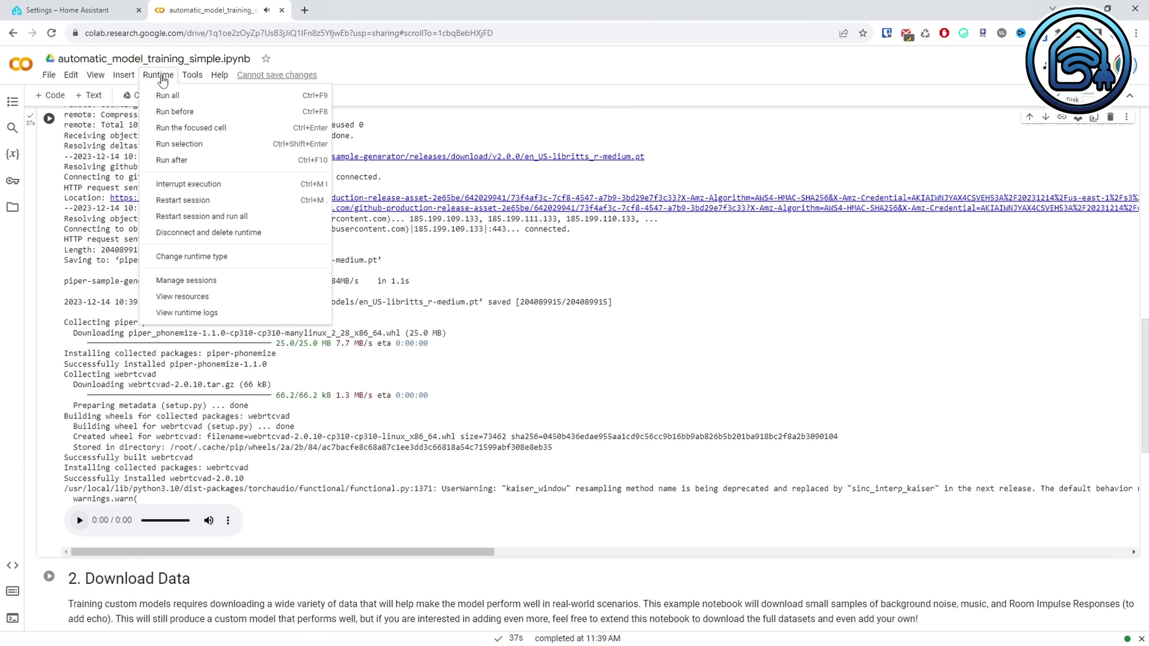
pyautogui.click(168, 97)
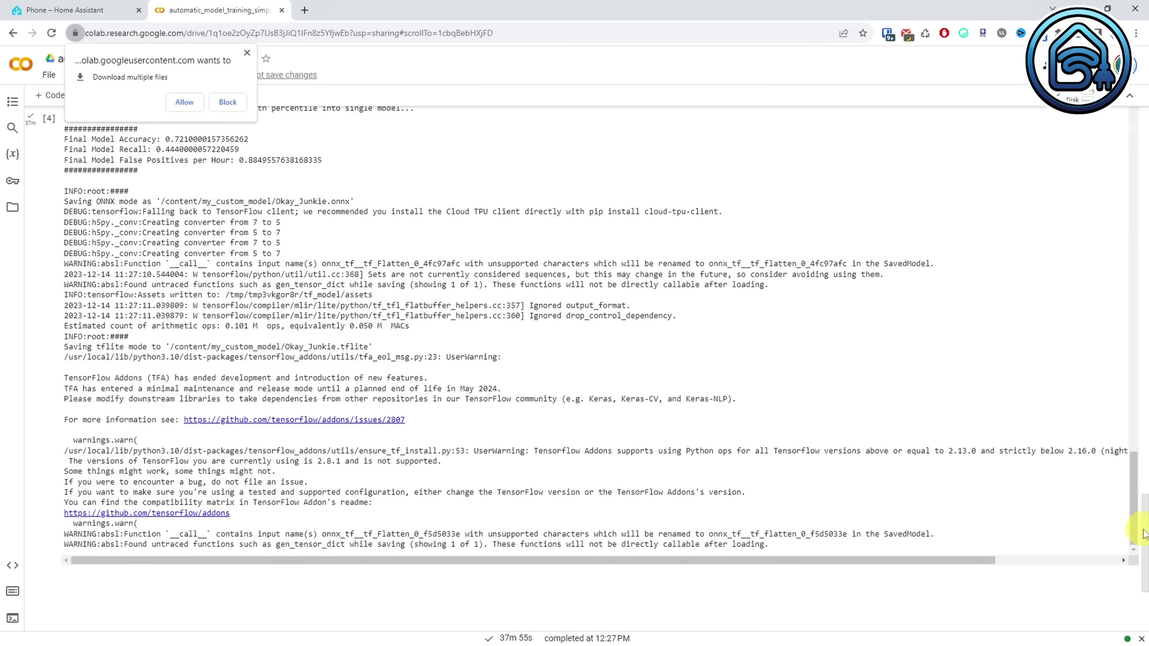
pyautogui.click(191, 103)
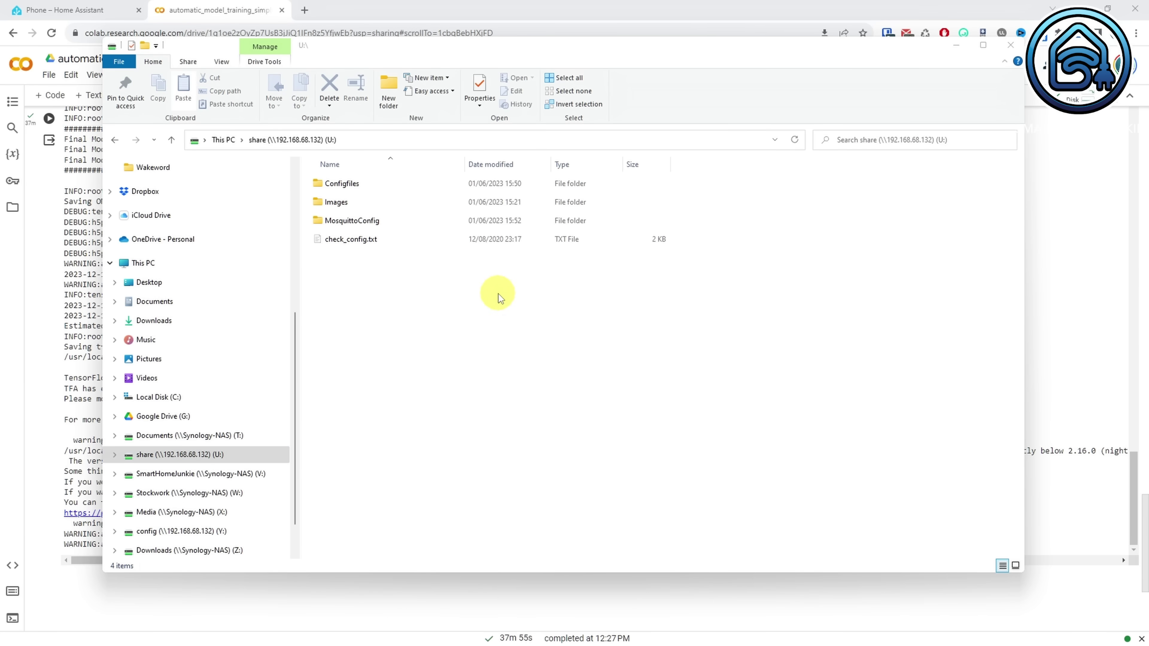
# Step: Create a new folder named openwakeword on the share drive
pyautogui.rightClick(499, 297)
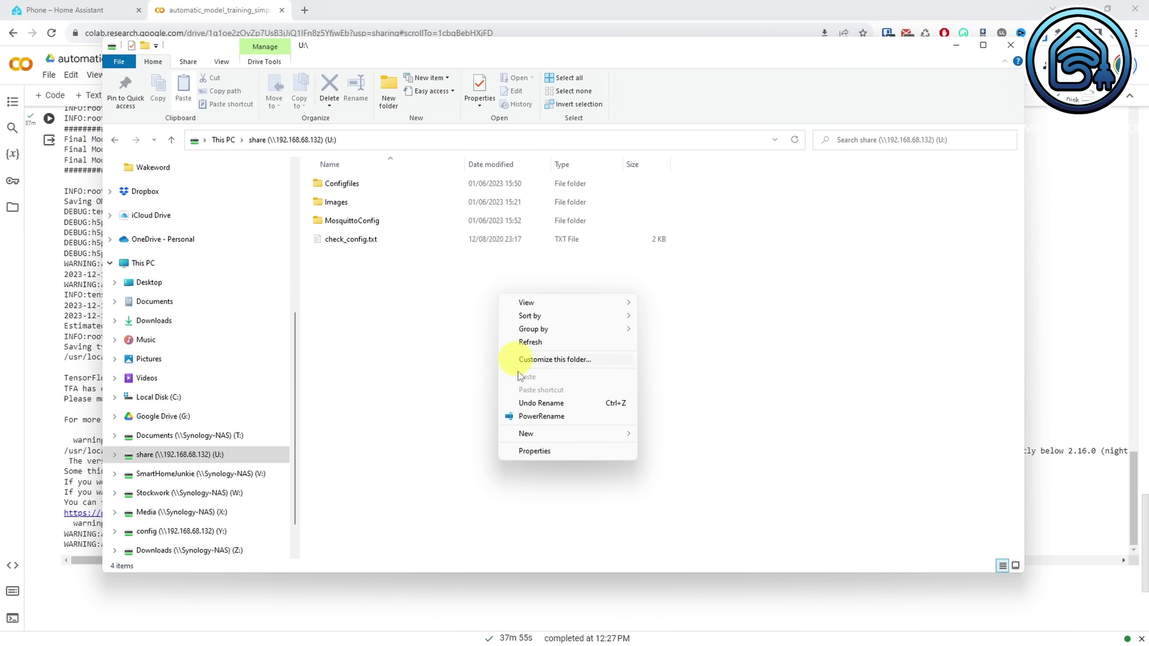
pyautogui.moveTo(533, 433)
pyautogui.click(695, 435)
pyautogui.write('openwakeword')
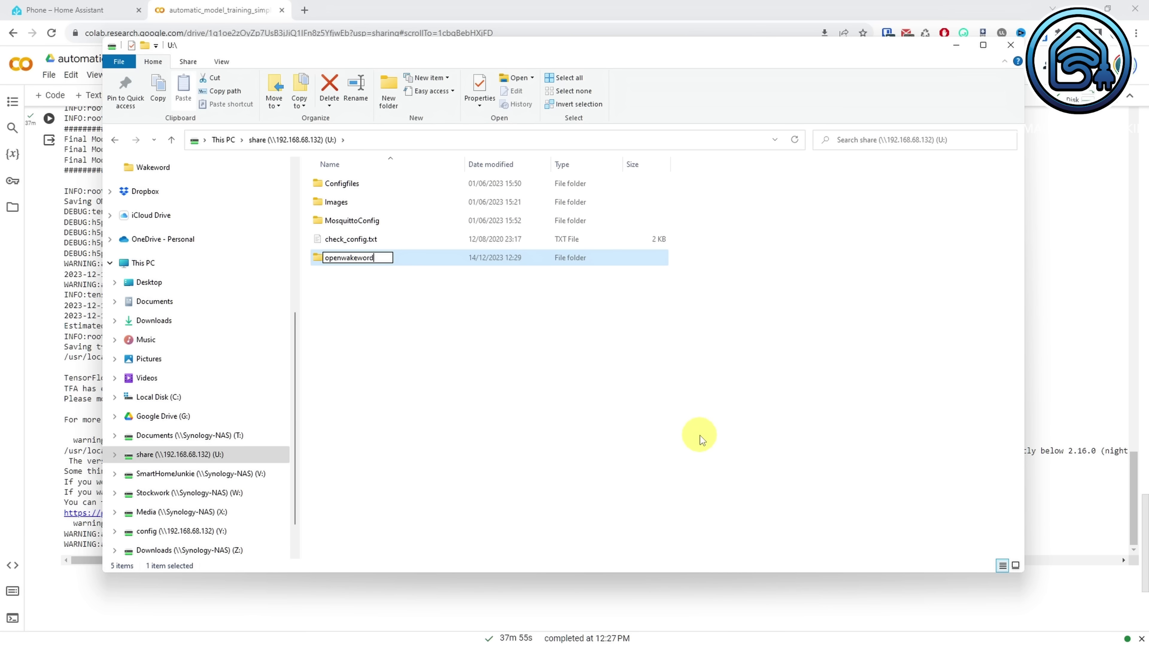
pyautogui.press('Return')
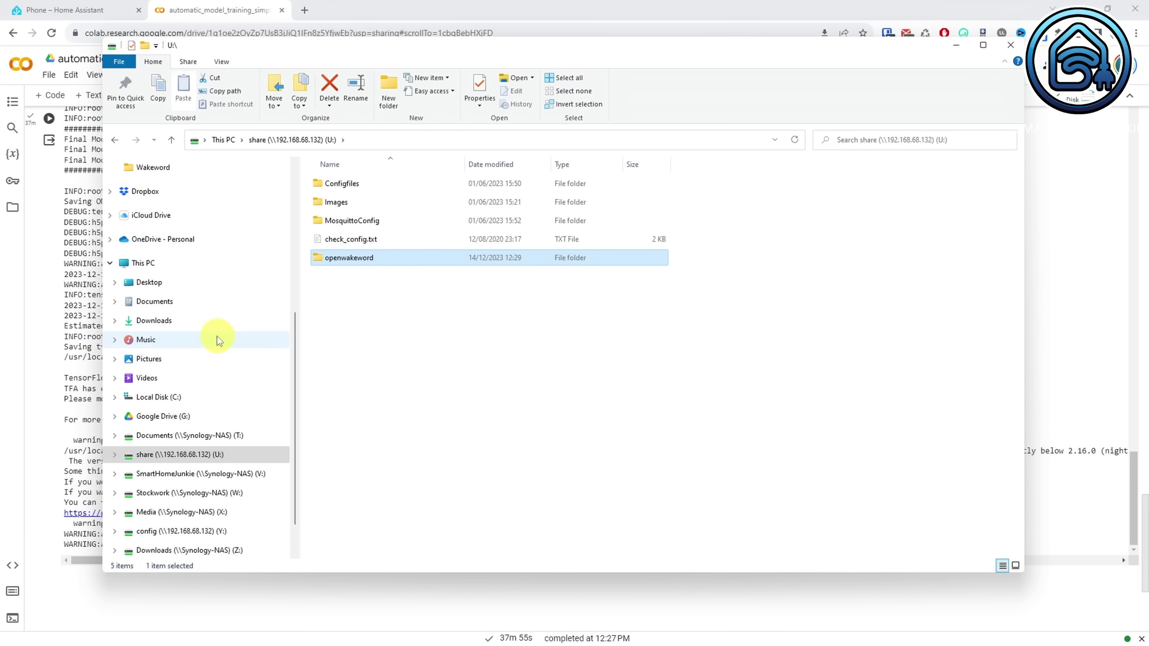
# Step: Copy Okay_Junkie.tflite from Downloads into the share drive's openwakeword folder
pyautogui.click(168, 327)
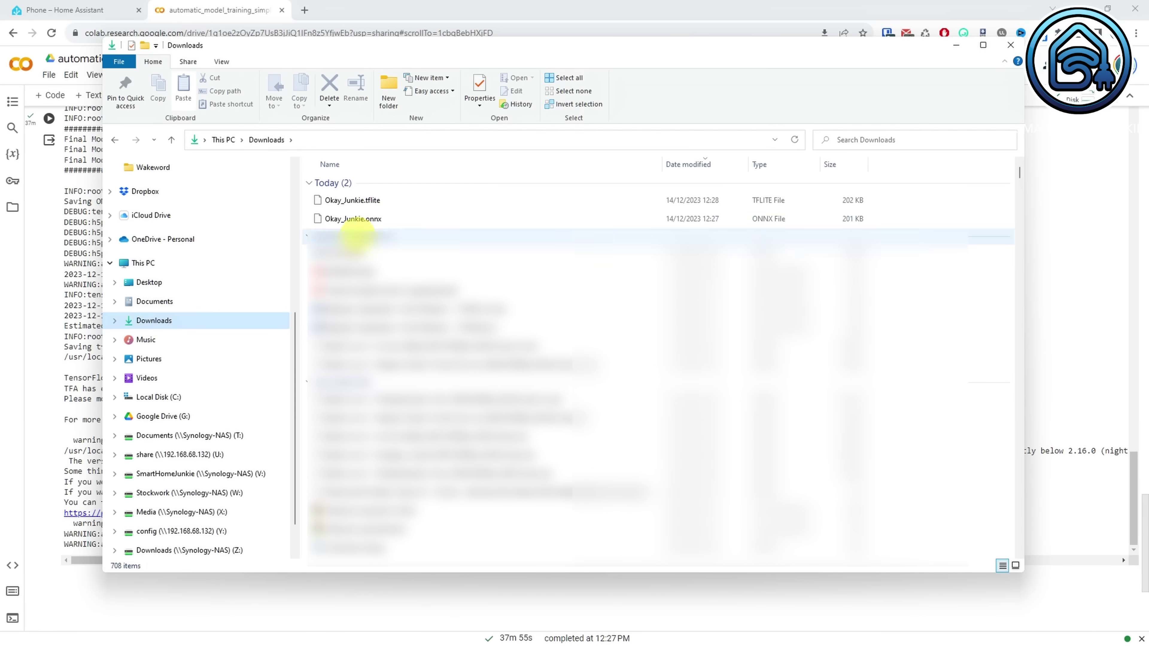
pyautogui.rightClick(375, 200)
pyautogui.click(403, 488)
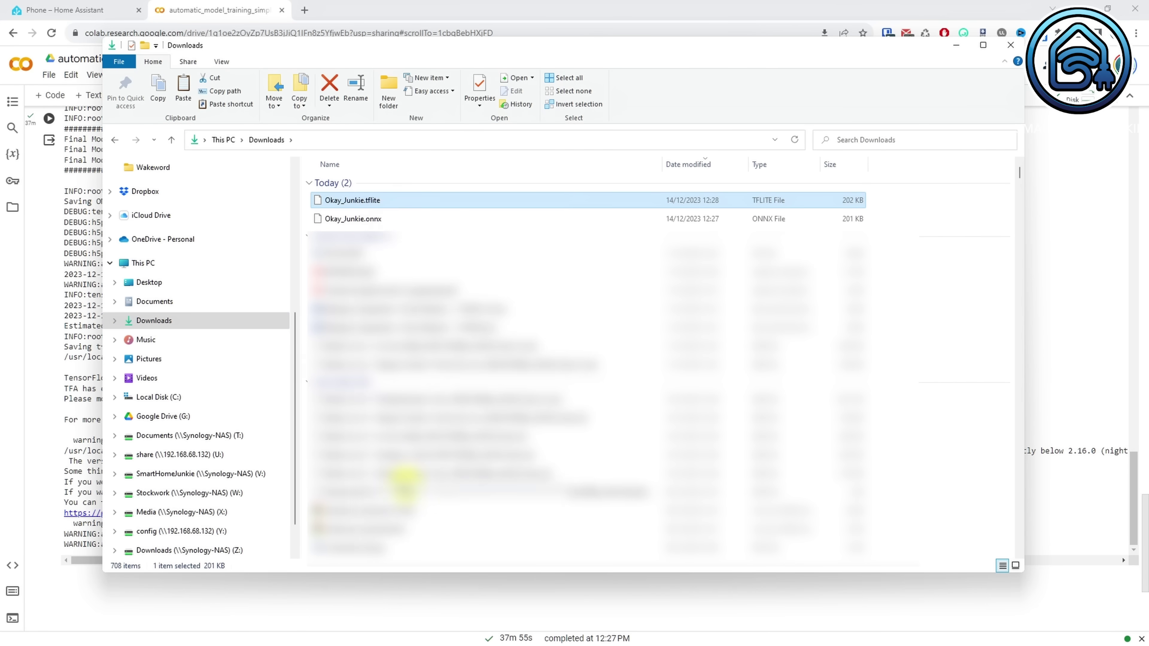
pyautogui.click(213, 454)
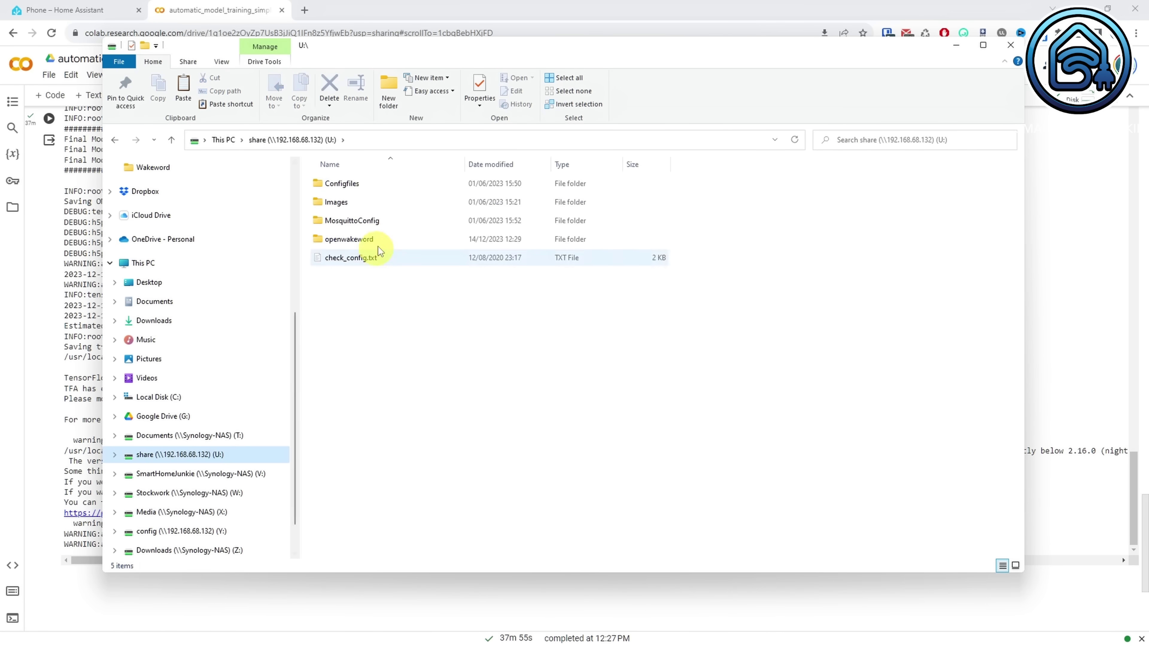
pyautogui.doubleClick(357, 239)
pyautogui.rightClick(469, 268)
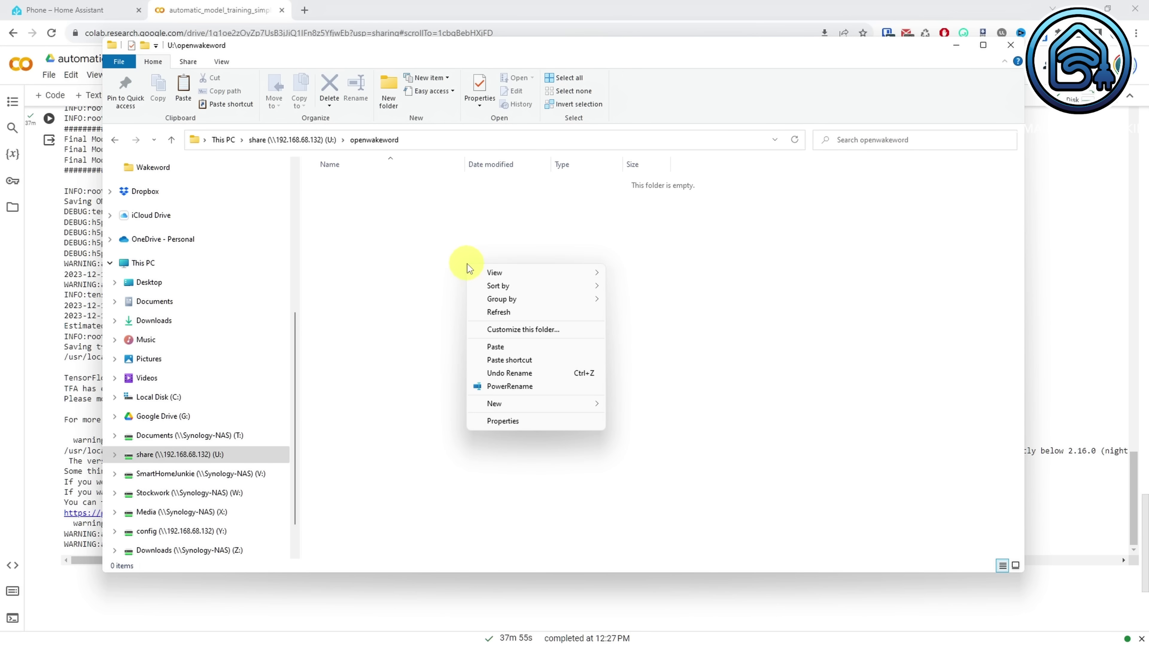
pyautogui.click(495, 346)
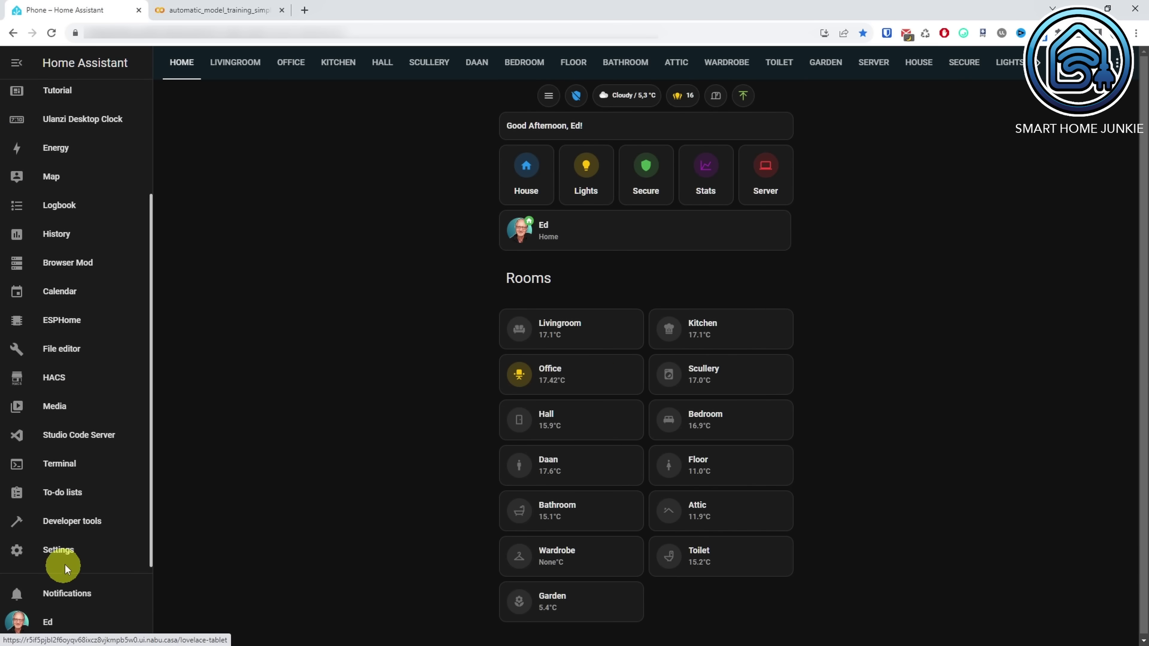
# Step: Go to Settings > Voice assistants and start a new assistant to be named Junkie
pyautogui.click(68, 557)
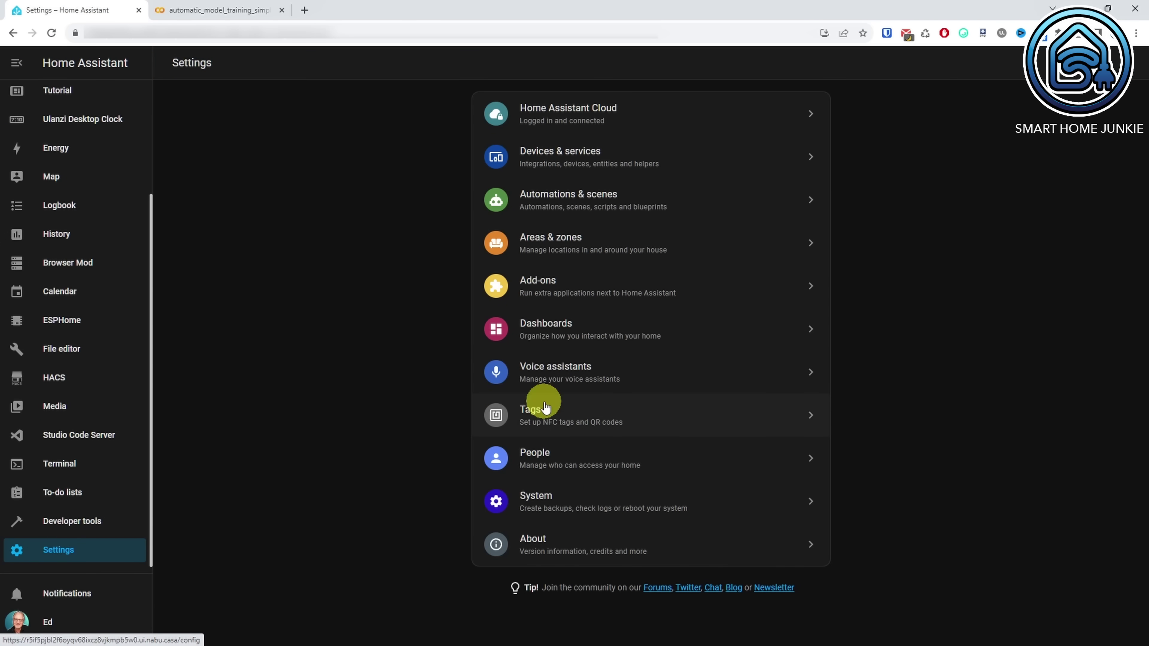
pyautogui.click(558, 388)
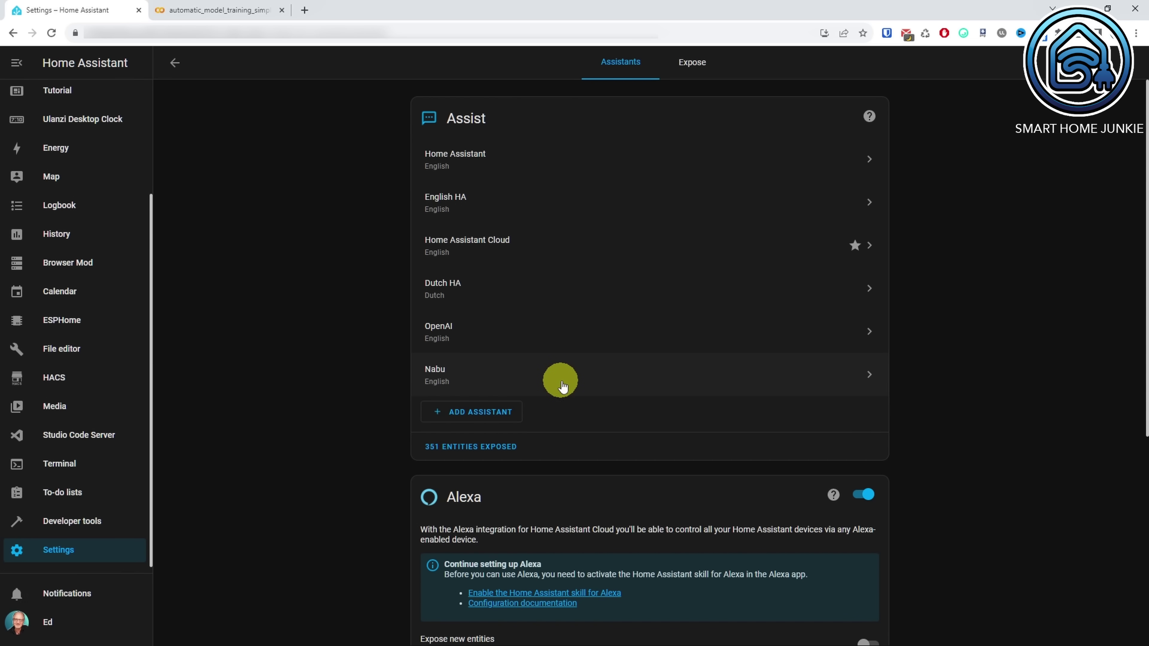
pyautogui.click(496, 411)
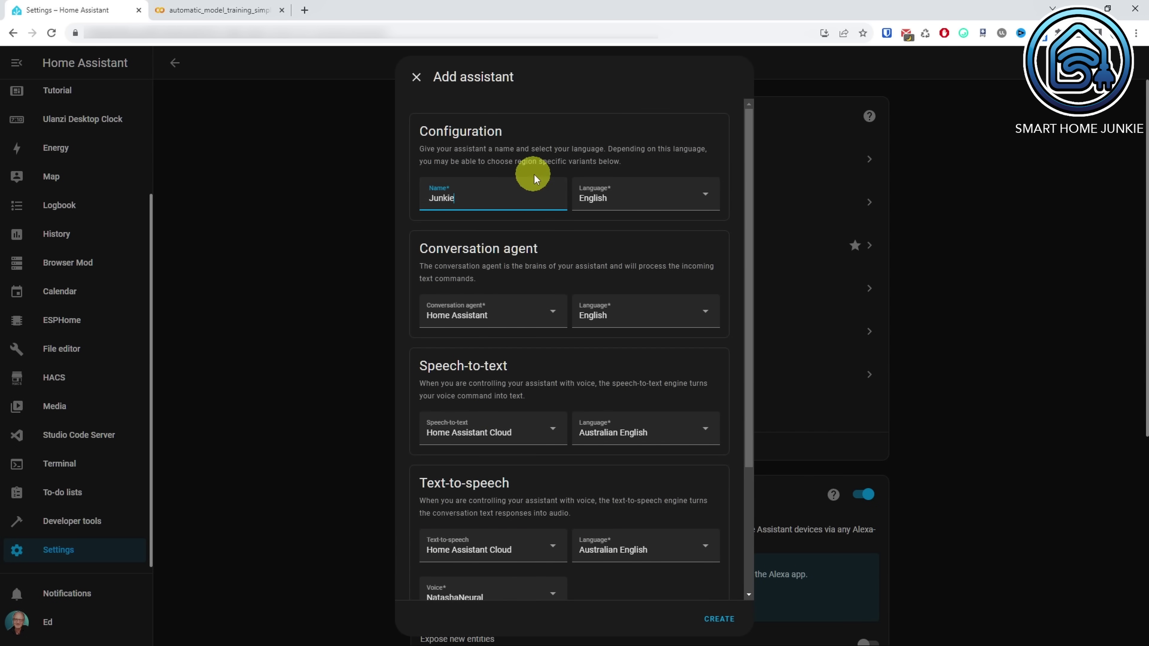
# Step: Set both the speech-to-text and text-to-speech languages to American English
pyautogui.click(691, 430)
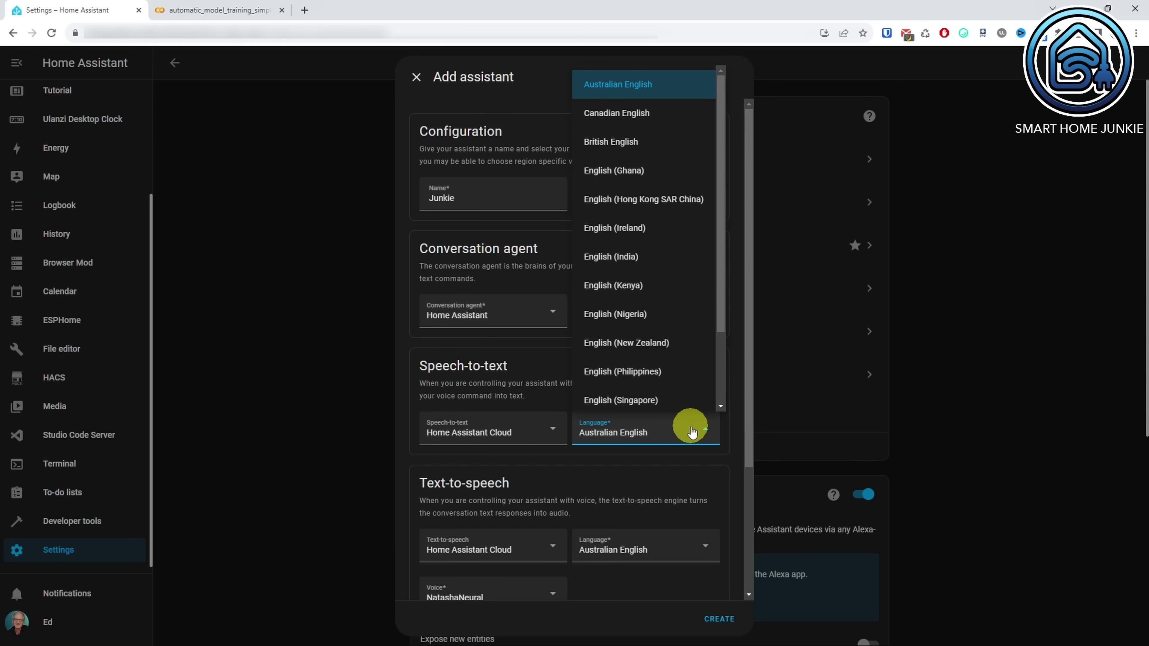
pyautogui.moveTo(730, 302); pyautogui.dragTo(721, 402)
pyautogui.click(636, 370)
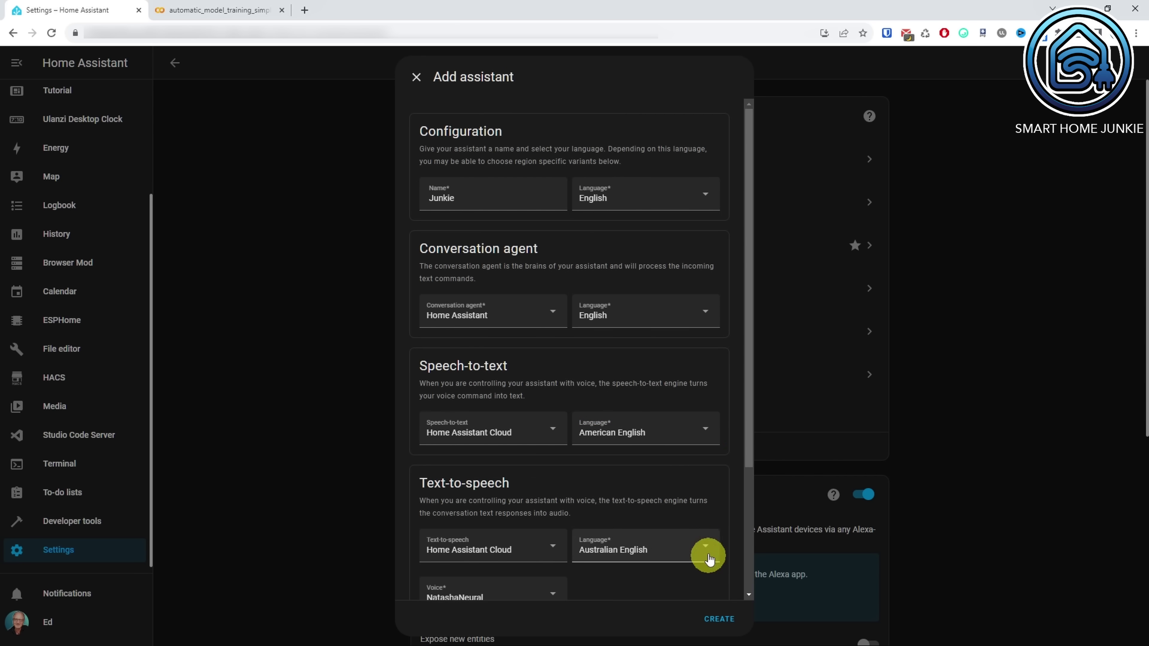
pyautogui.click(706, 549)
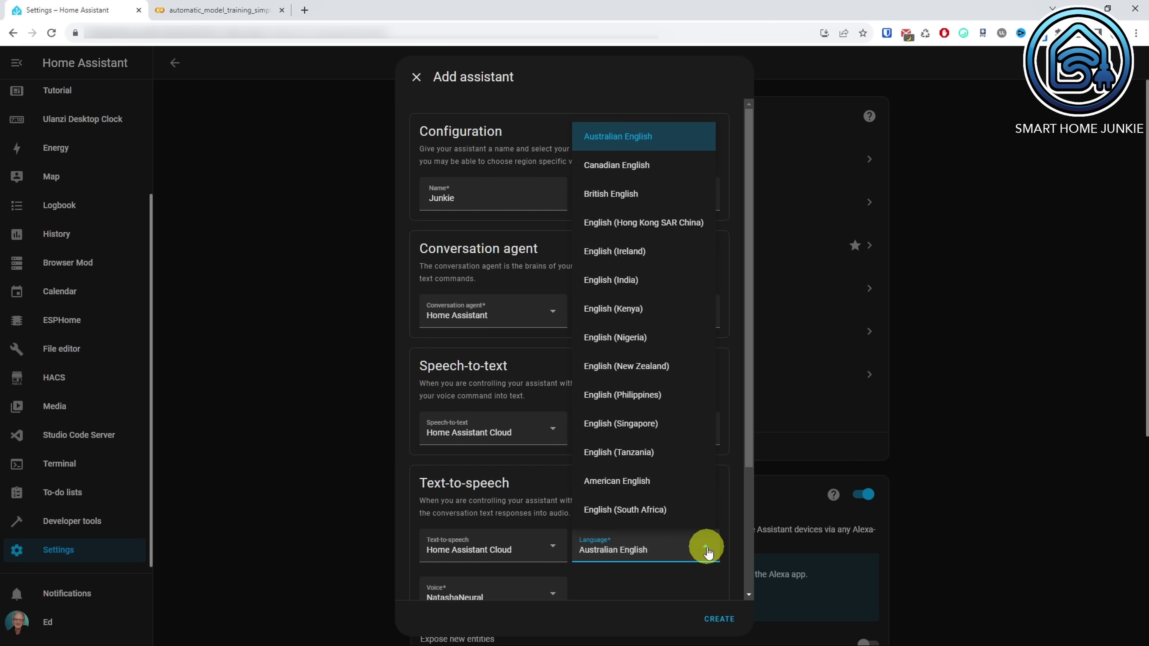
pyautogui.click(686, 491)
pyautogui.moveTo(752, 459); pyautogui.dragTo(763, 587)
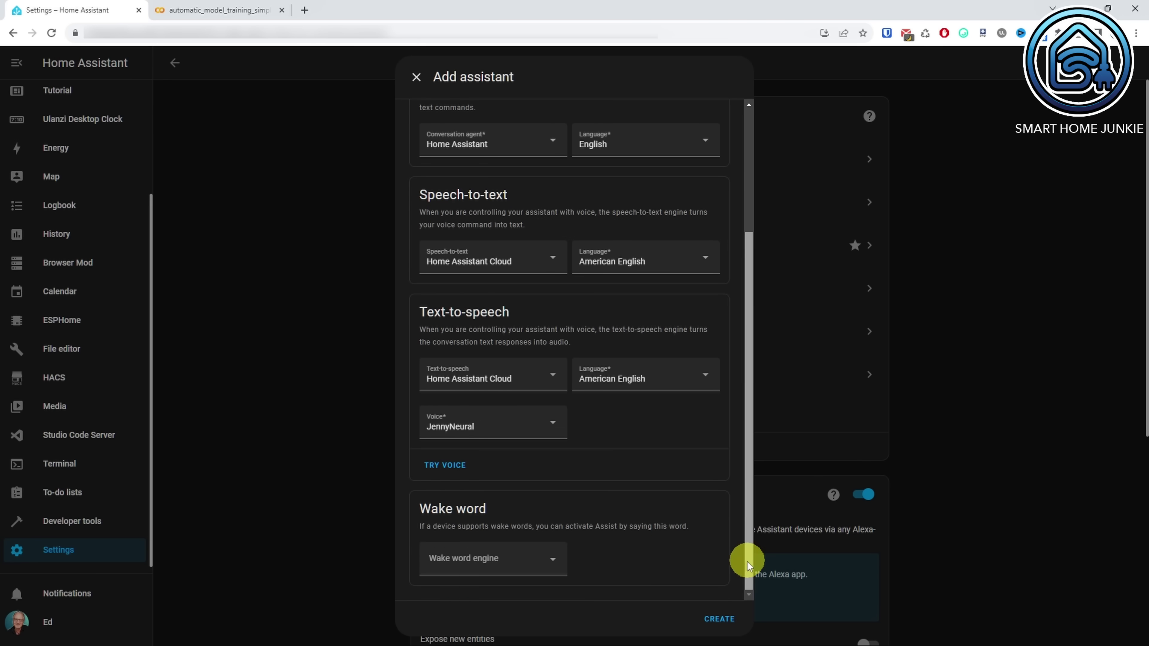
# Step: Choose openwakeword with the 'Okay Junkie' wake word and create the Junkie assistant
pyautogui.click(553, 561)
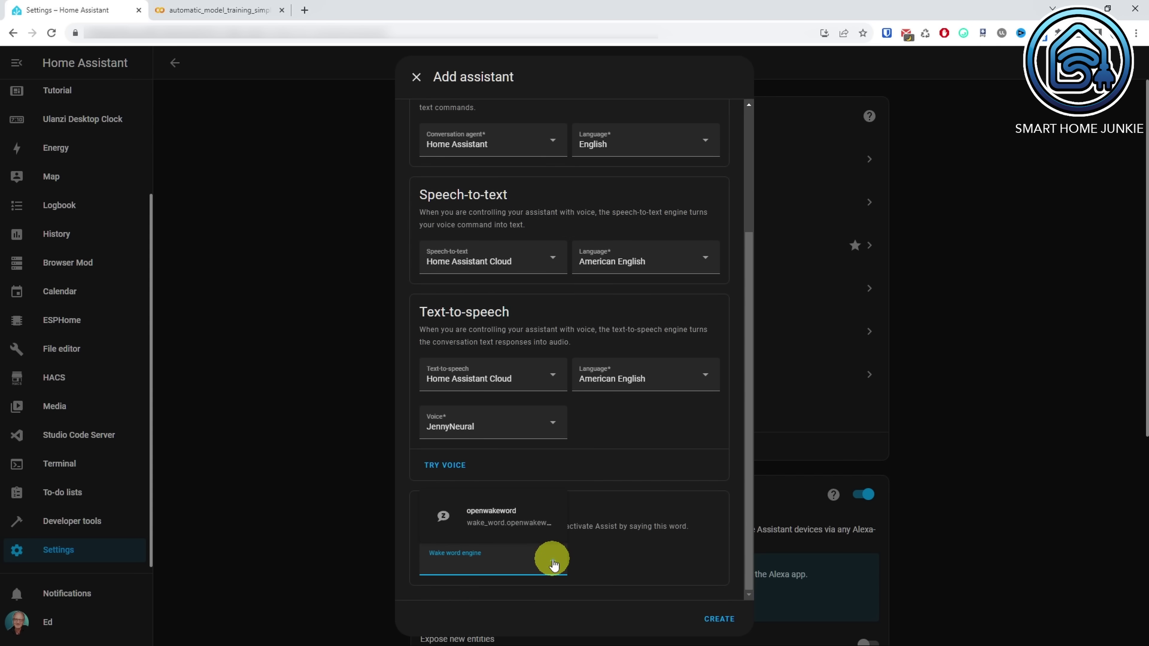
pyautogui.click(509, 516)
pyautogui.click(707, 561)
pyautogui.click(605, 525)
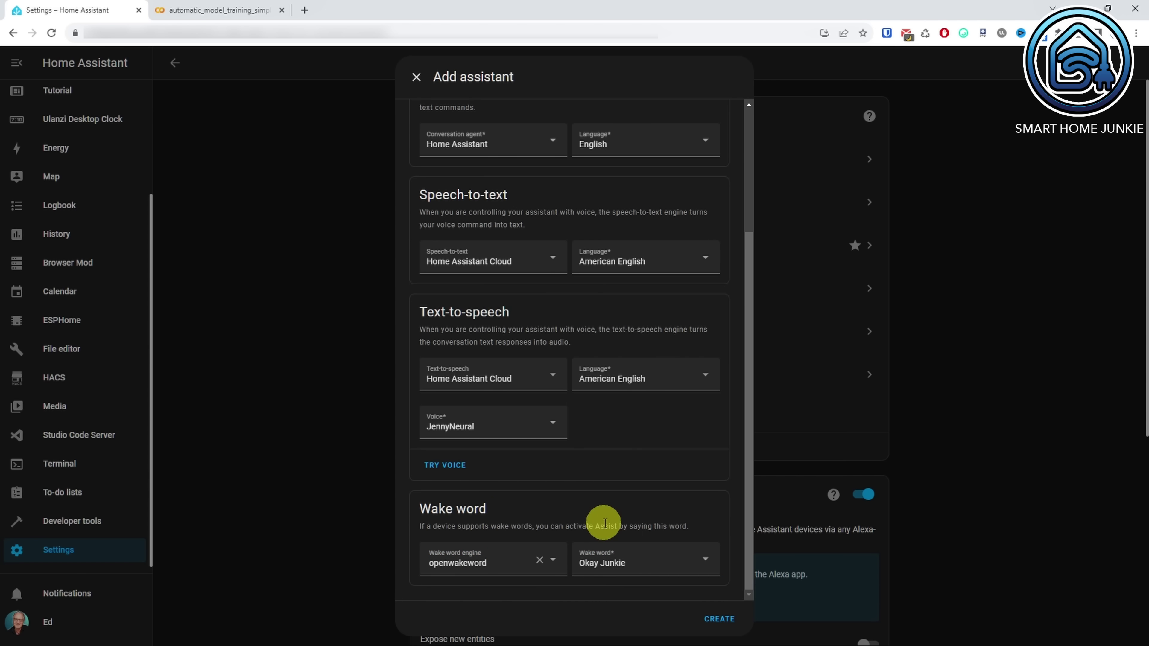
pyautogui.click(719, 621)
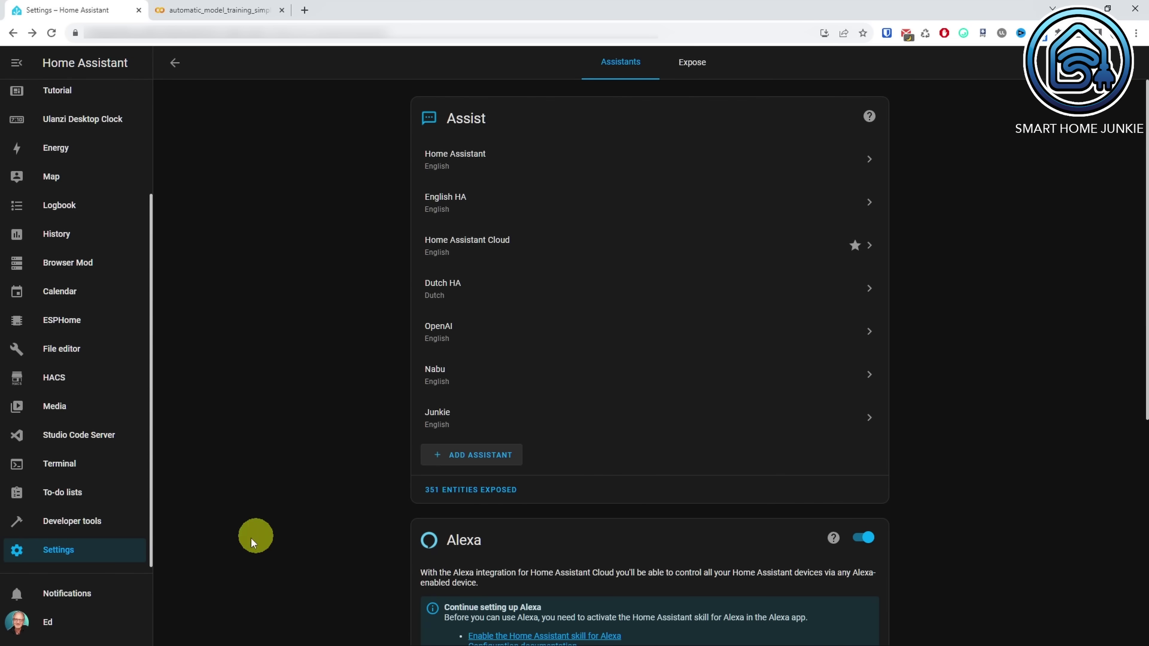
# Step: Go through Settings > Devices & services > ESPHome to the ESP32 S3 Box 3 5ab07c device page
pyautogui.click(95, 550)
pyautogui.click(548, 162)
pyautogui.click(424, 294)
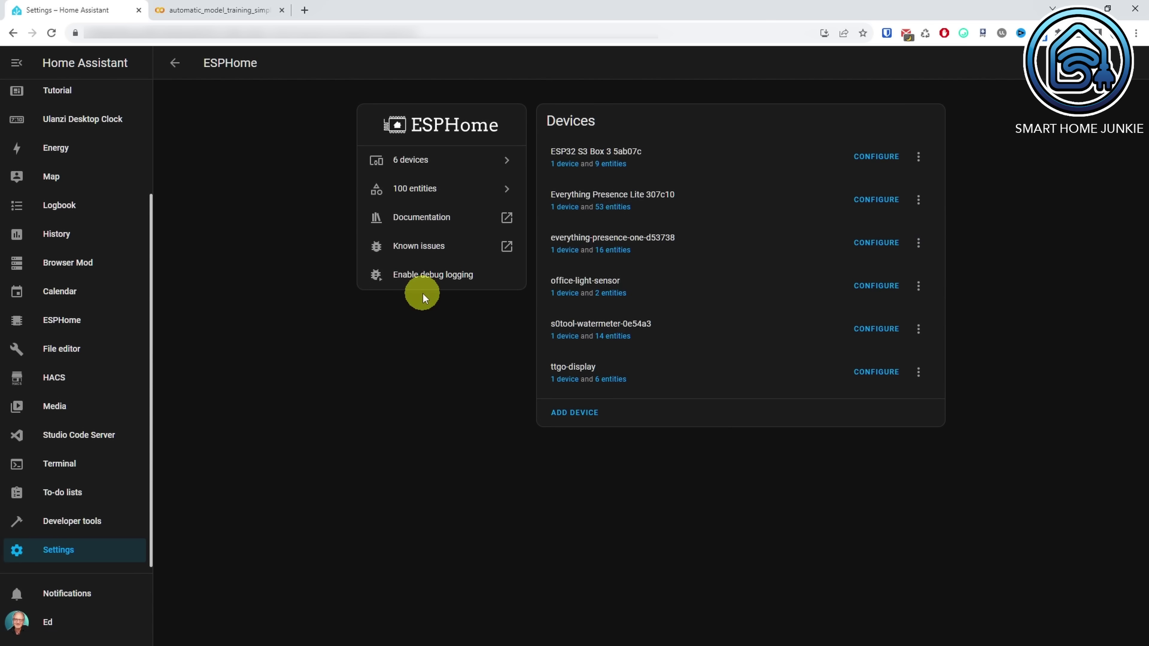
pyautogui.click(571, 157)
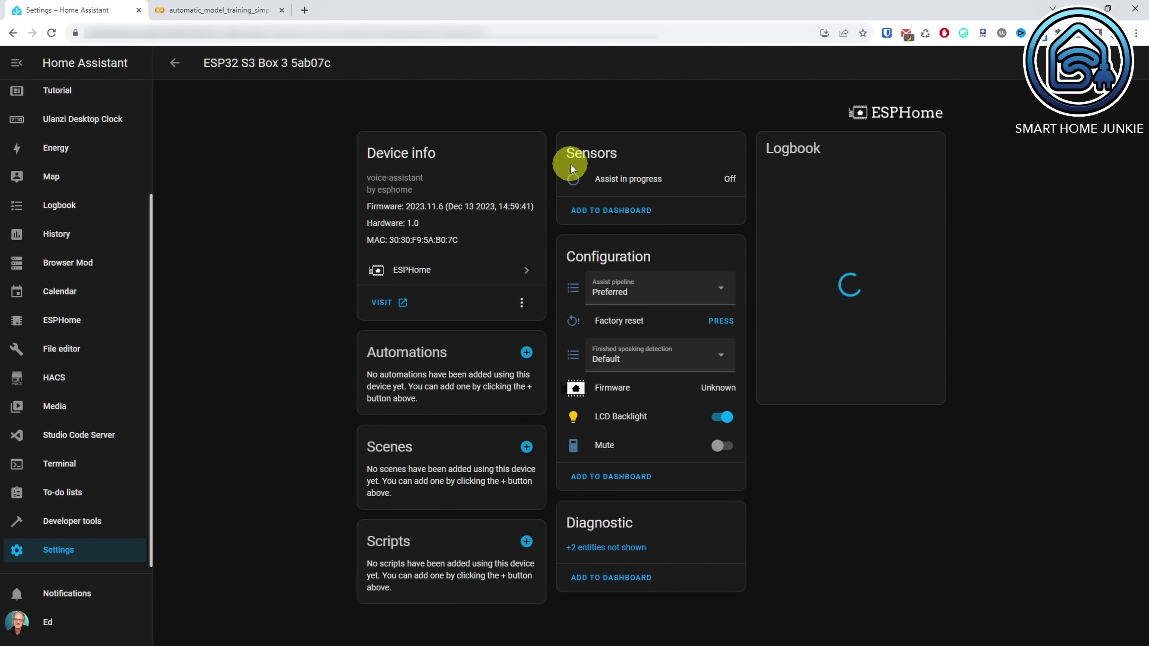